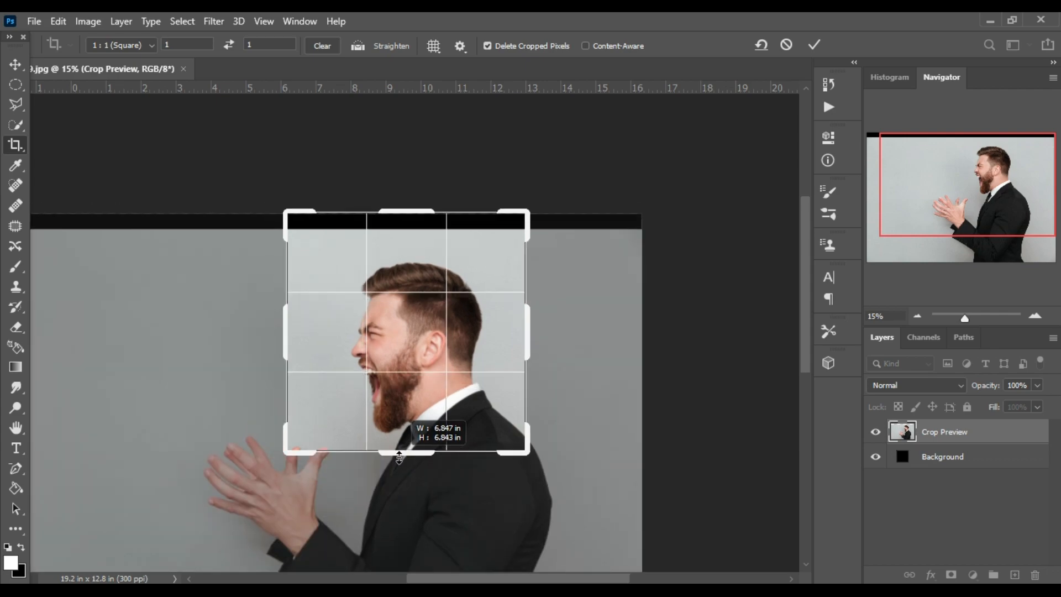
Crop the photo to a 1:1 square of about 6.4 x 6.4 in around the man's head and shoulders.
left_click_drag(415, 455, 415, 447)
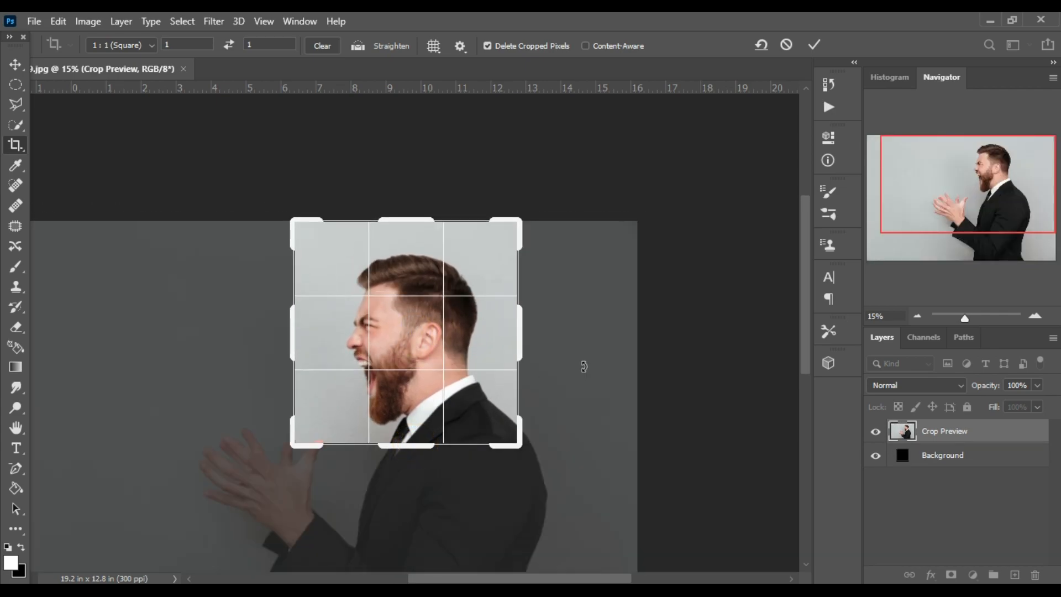
key("Return")
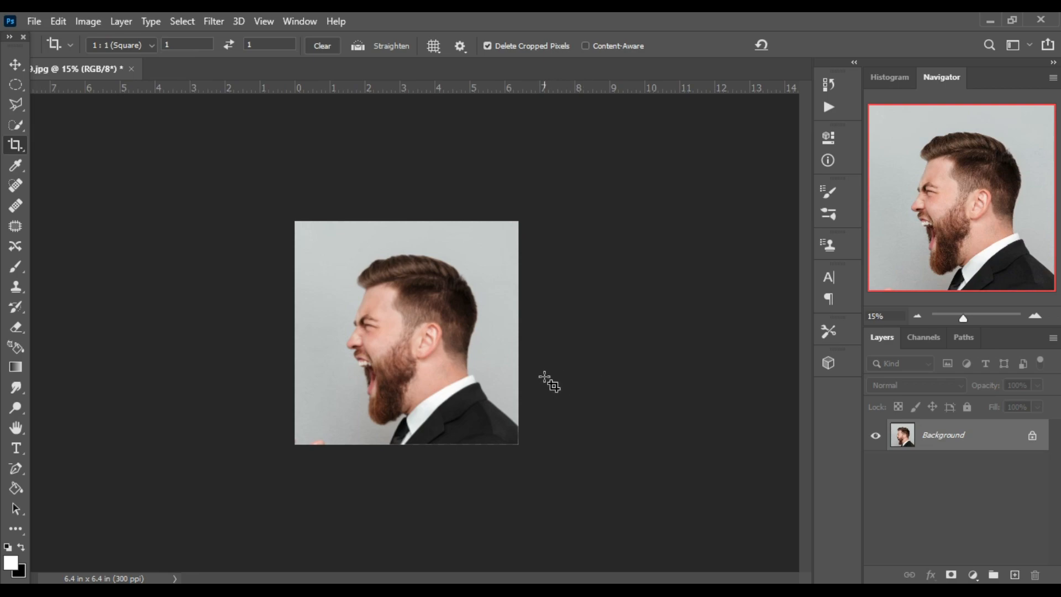
key("ctrl+plus")
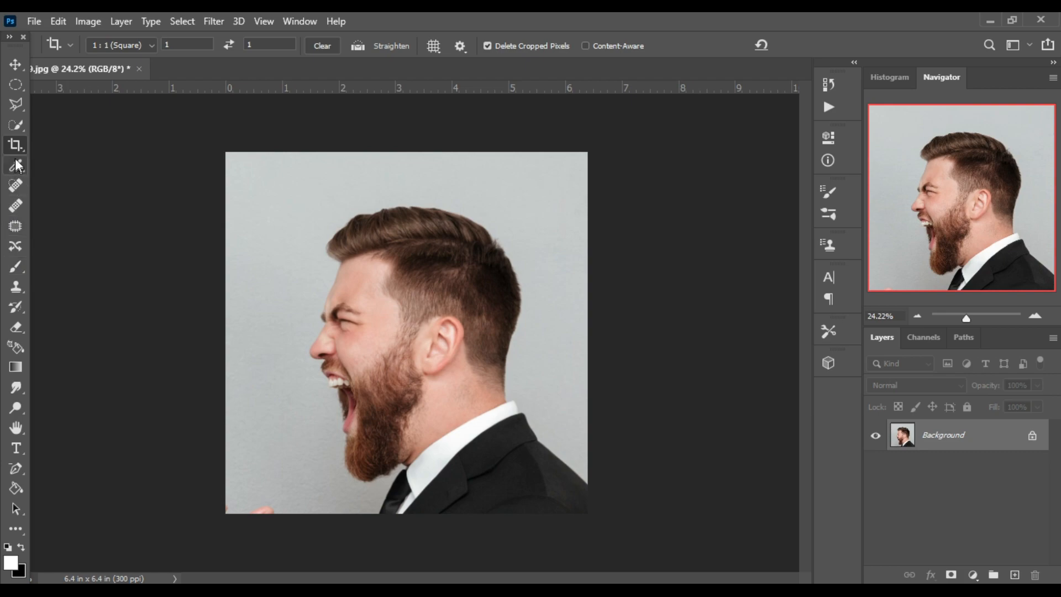
Select the man's head, neck and suit with the Quick Selection tool.
left_click(15, 126)
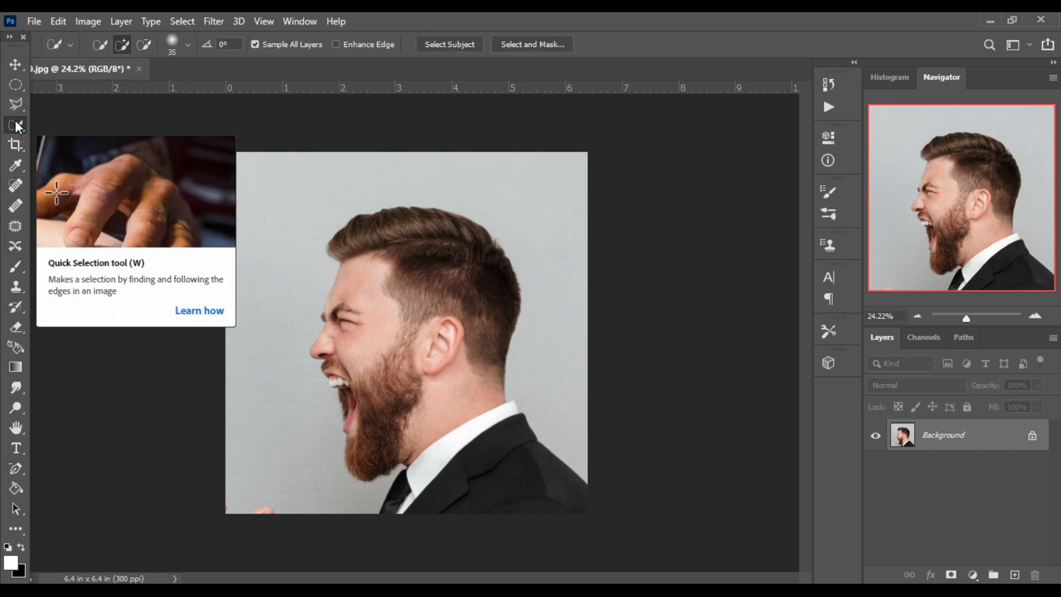
right_click(16, 126)
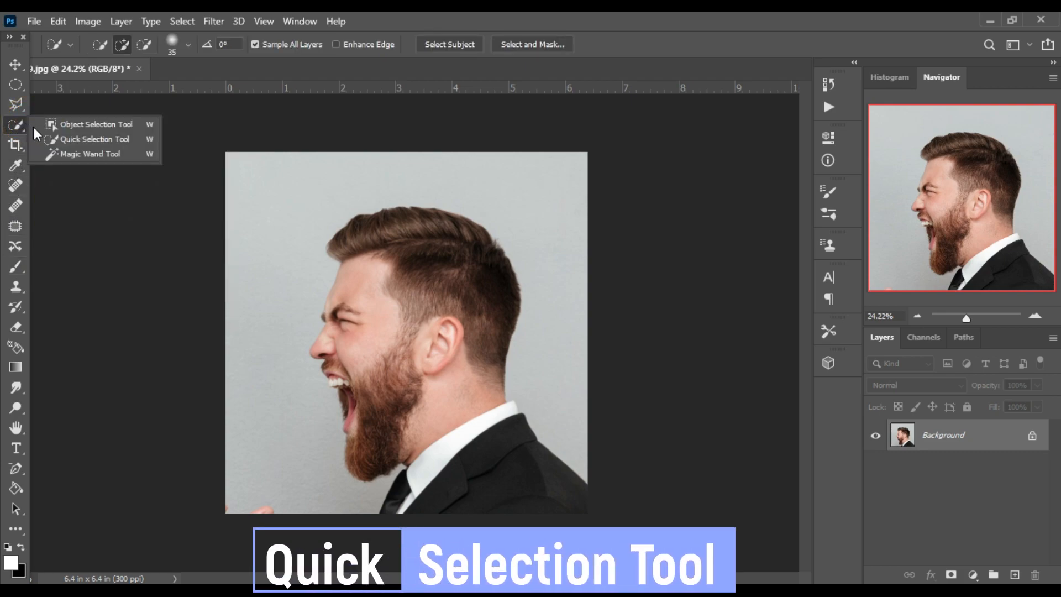
left_click(77, 139)
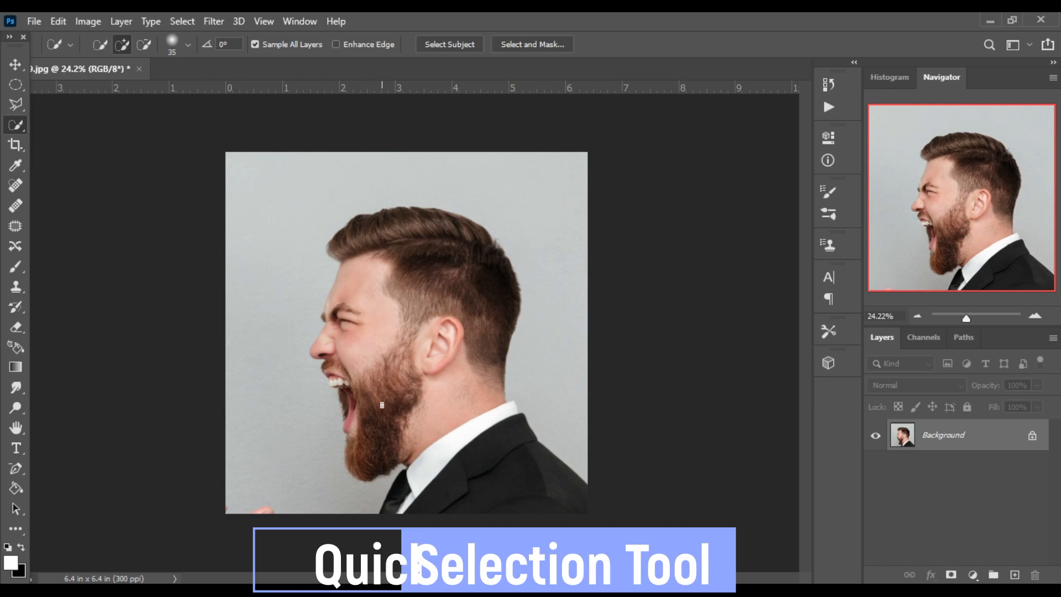
scroll(383, 420, "up", 2)
scroll(383, 420, "down", 1)
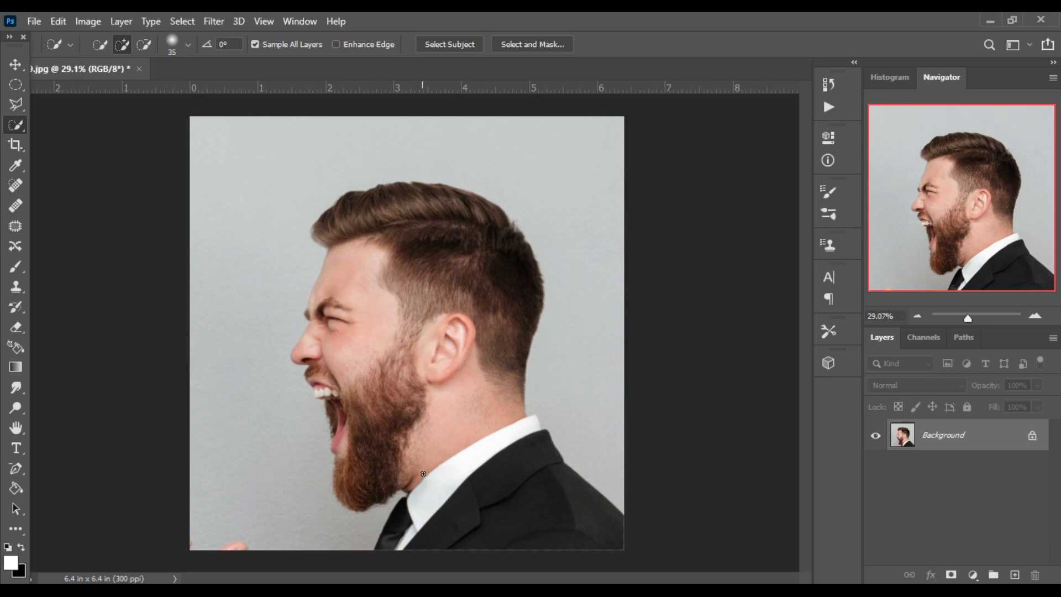
left_click(374, 486)
mouse_move(372, 445)
left_mouse_down()
mouse_move(361, 330)
mouse_move(331, 214)
mouse_move(331, 229)
mouse_move(445, 213)
mouse_move(490, 238)
mouse_move(504, 447)
mouse_move(537, 545)
left_mouse_up()
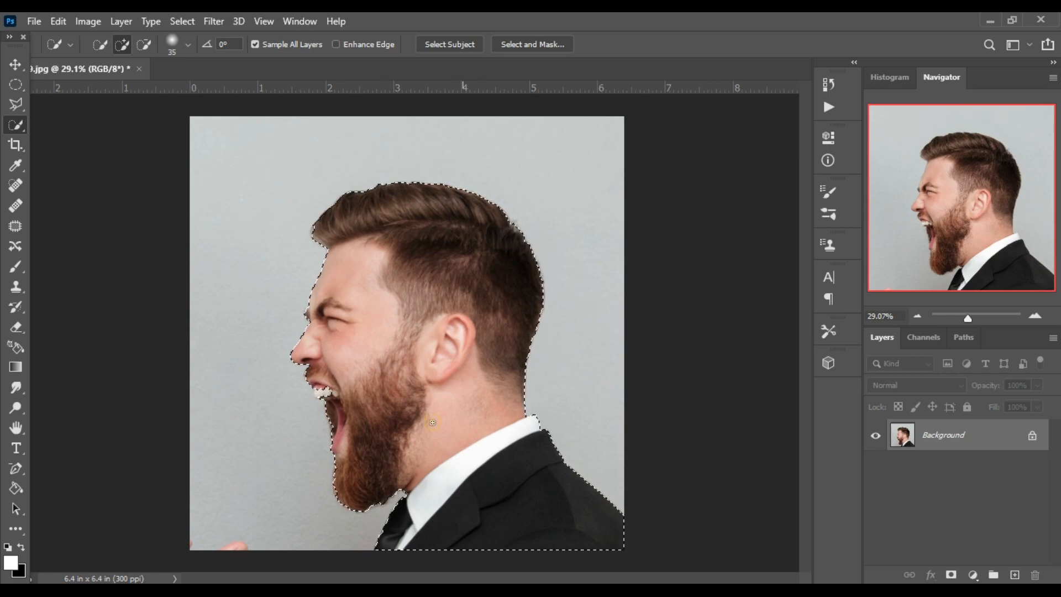
Subtract the extra area beside the open mouth from the selection and add the upper teeth.
scroll(355, 428, "up", 8)
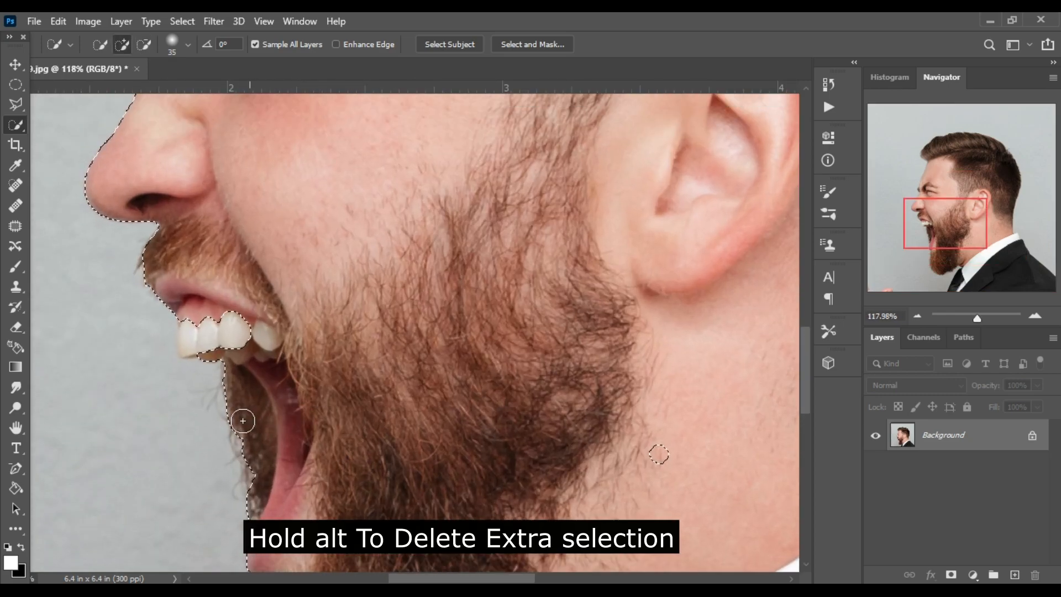
left_click(225, 377, "alt")
left_click_drag(237, 382, 248, 513)
left_click(234, 503, "alt")
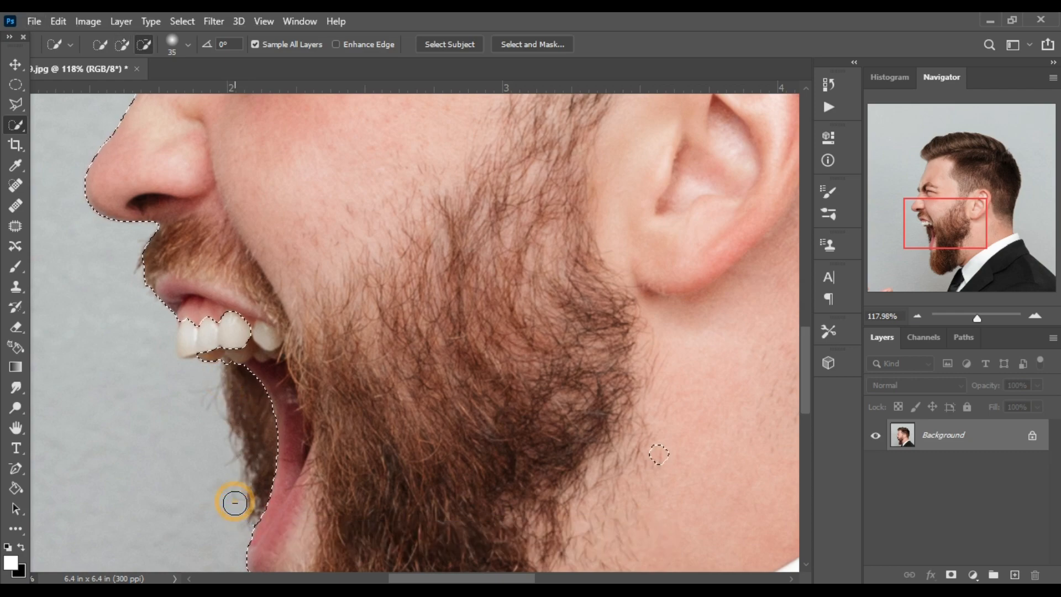
scroll(351, 449, "down", 5)
left_click(256, 383)
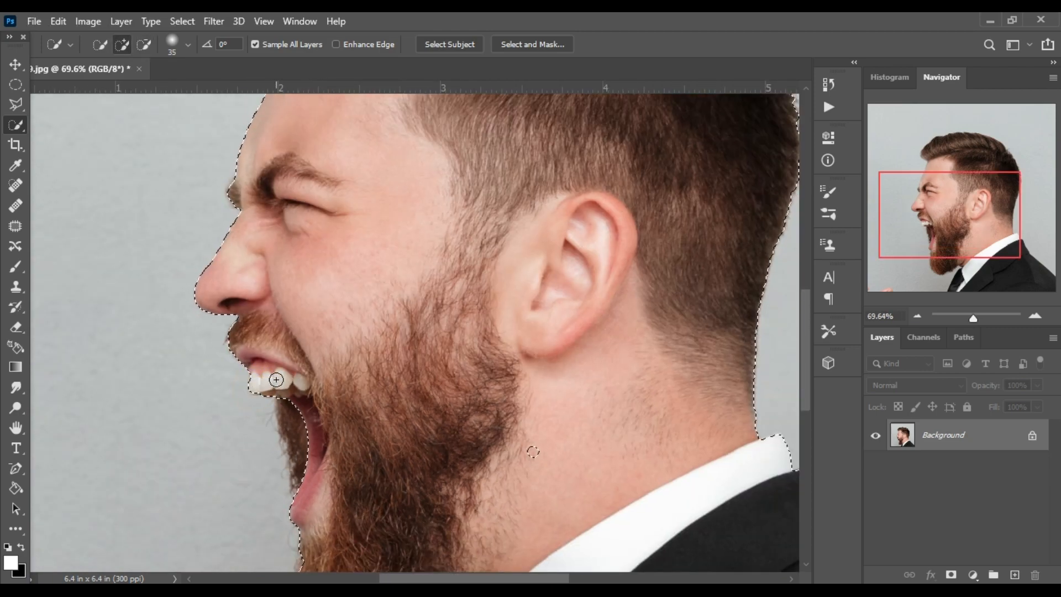
Touch up the selection edge at the eyebrow and the front tip of the hair.
key("alt")
scroll(533, 451, "down", 3)
scroll(194, 268, "up", 6)
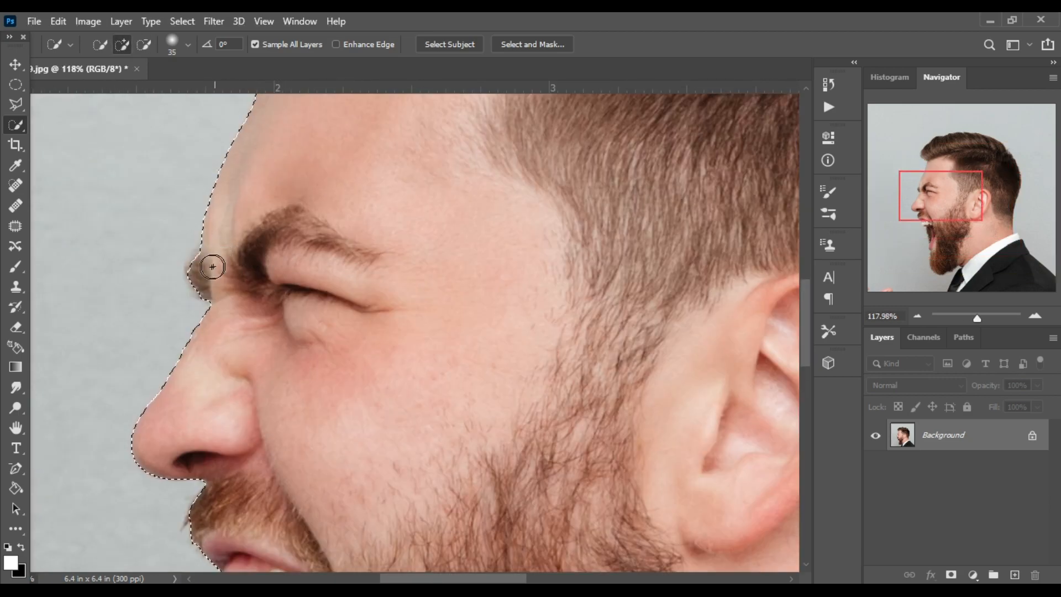
left_click(197, 266)
left_click(200, 267)
scroll(315, 175, "down", 3)
scroll(294, 370, "up", 3)
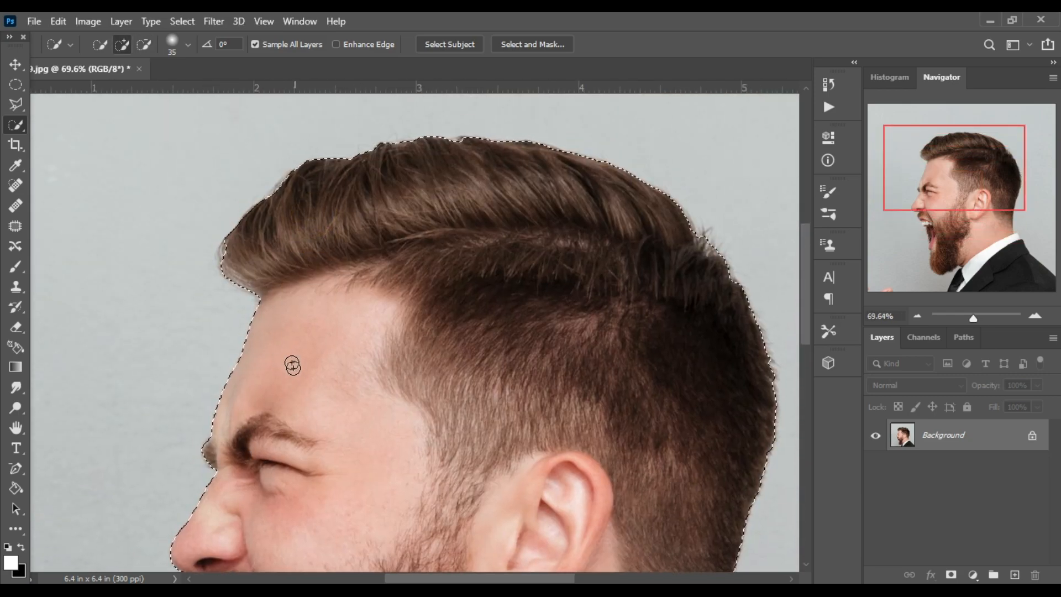
left_click(224, 257)
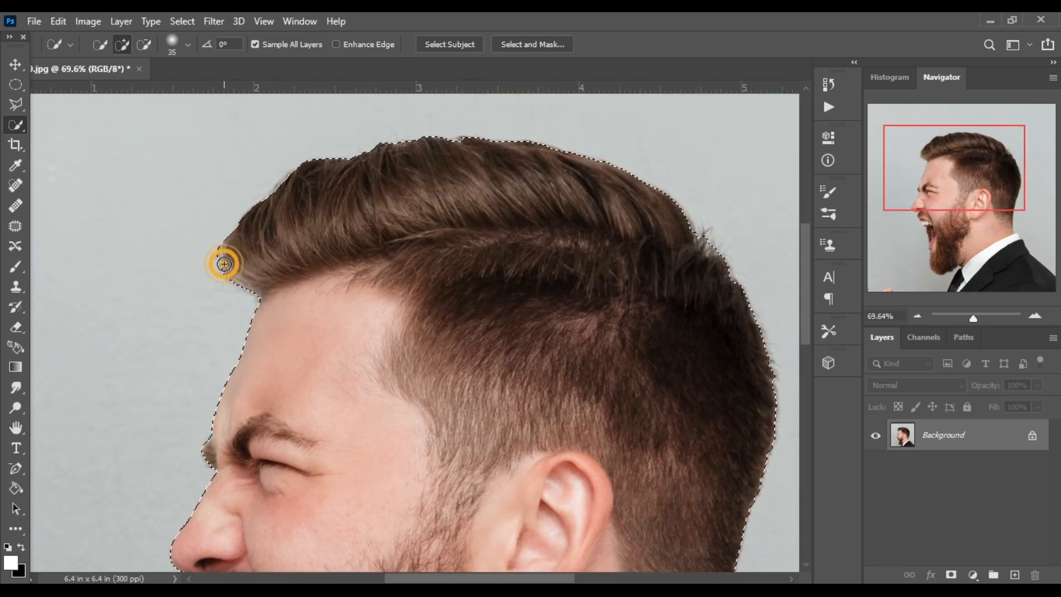
In Select and Mask, brush the hair edges above the forehead and behind the crown with the Refine Edge Brush.
scroll(661, 249, "down", 5)
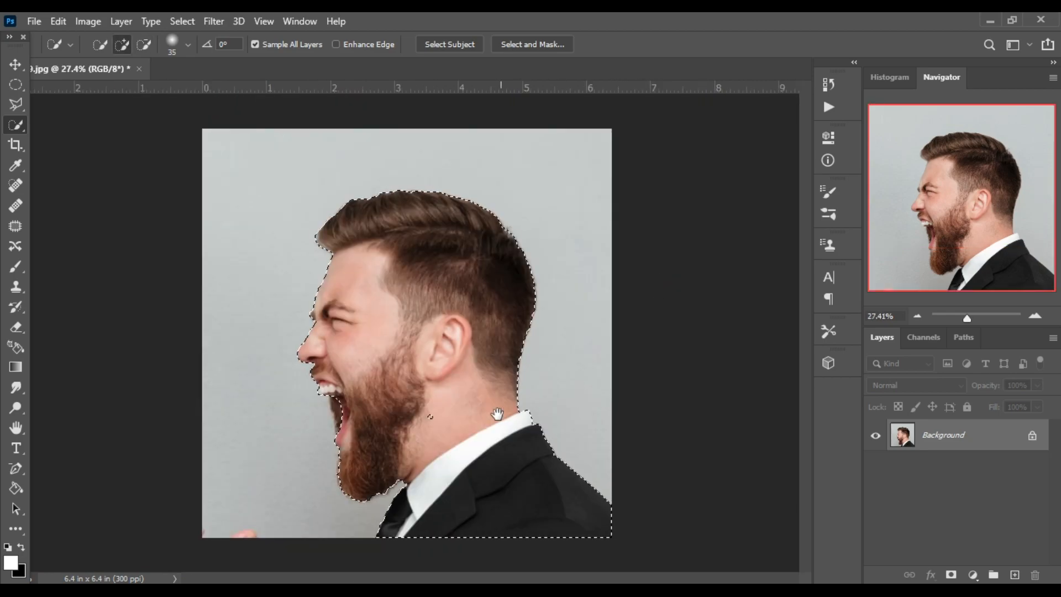
scroll(480, 418, "up", 3)
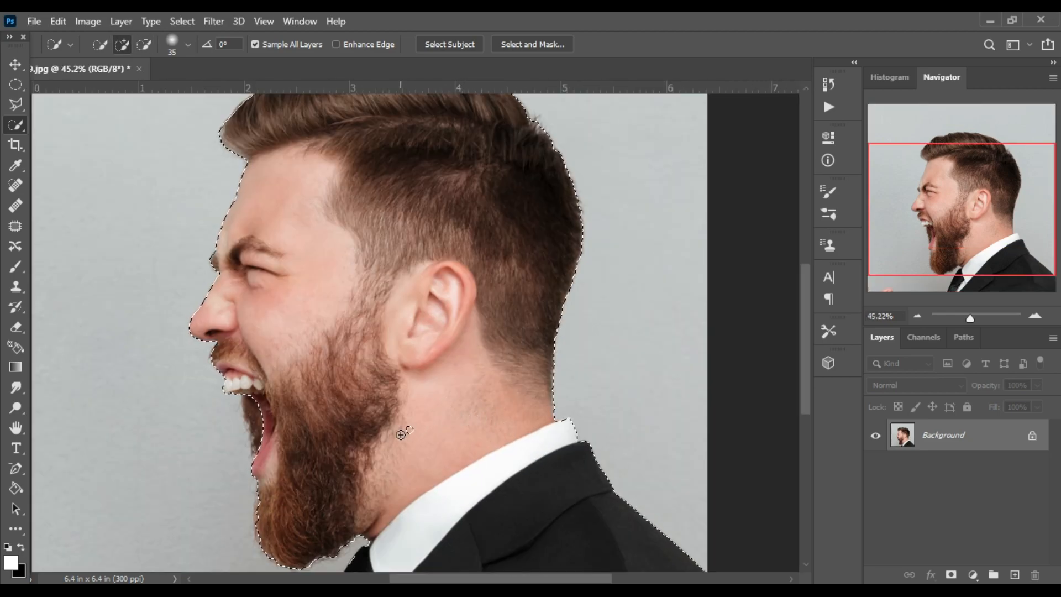
scroll(337, 376, "down", 2)
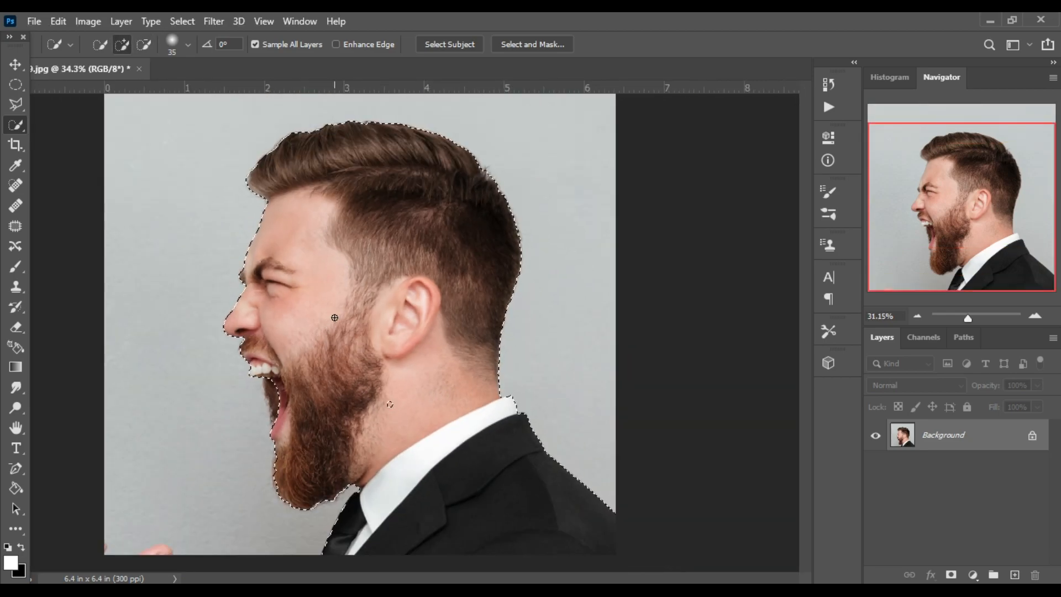
scroll(355, 289, "down", 2)
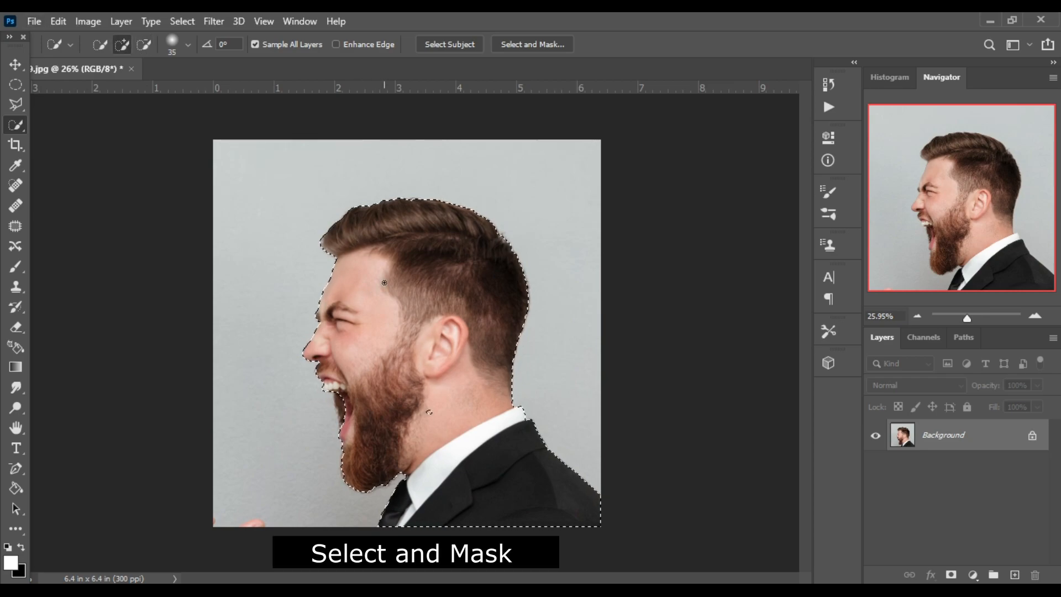
left_click(526, 45)
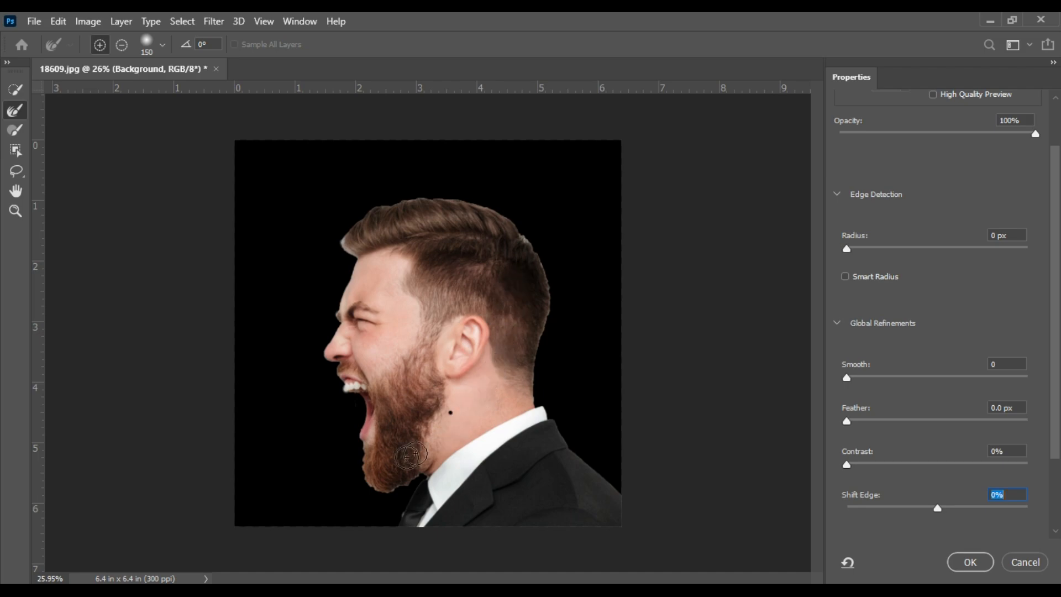
left_click(17, 116)
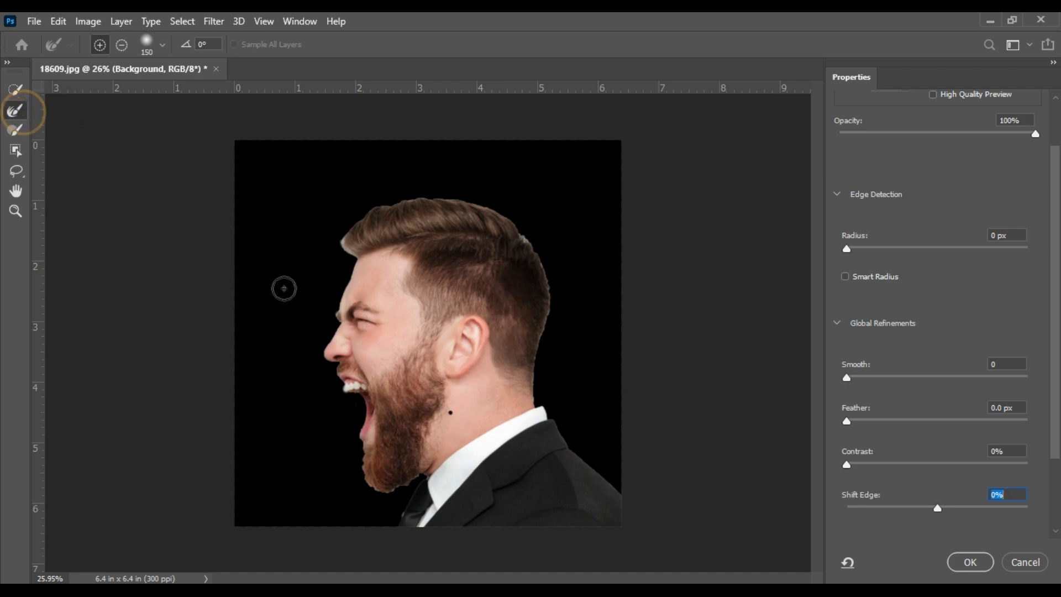
left_click_drag(346, 234, 347, 250)
left_click(355, 250)
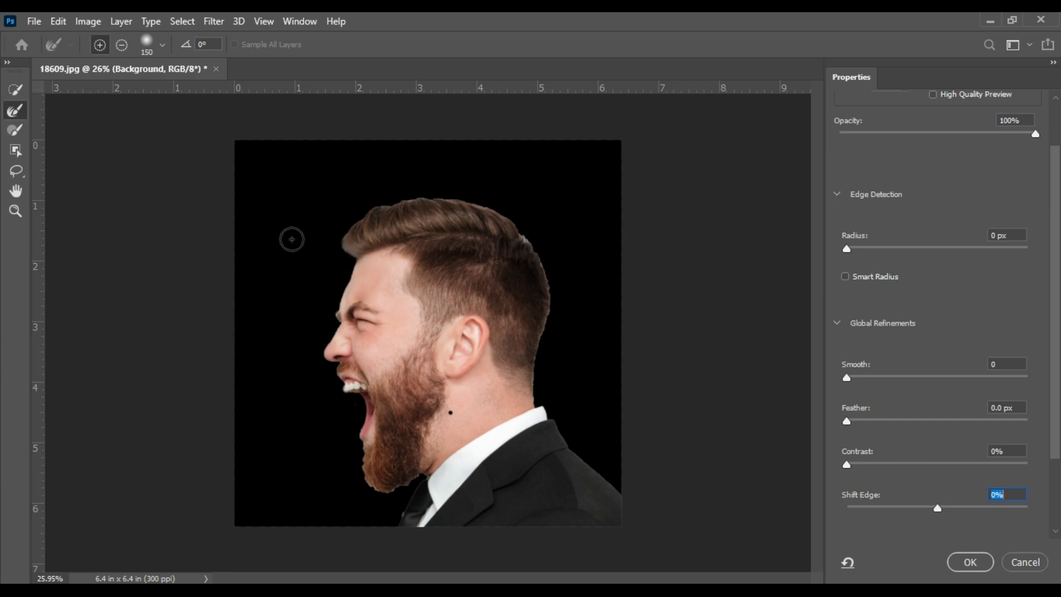
left_click(522, 238)
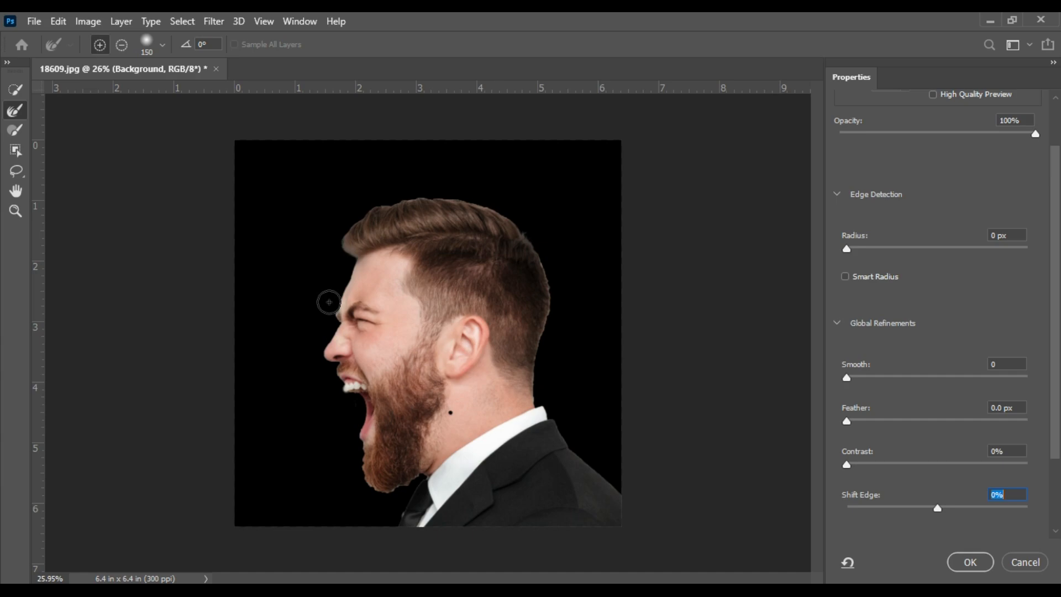
Refine the edges along the beard, the back of the head and the tie, and apply the refined selection.
mouse_move(358, 455)
left_mouse_down()
mouse_move(370, 505)
mouse_move(390, 506)
mouse_move(416, 487)
mouse_move(357, 497)
left_mouse_up()
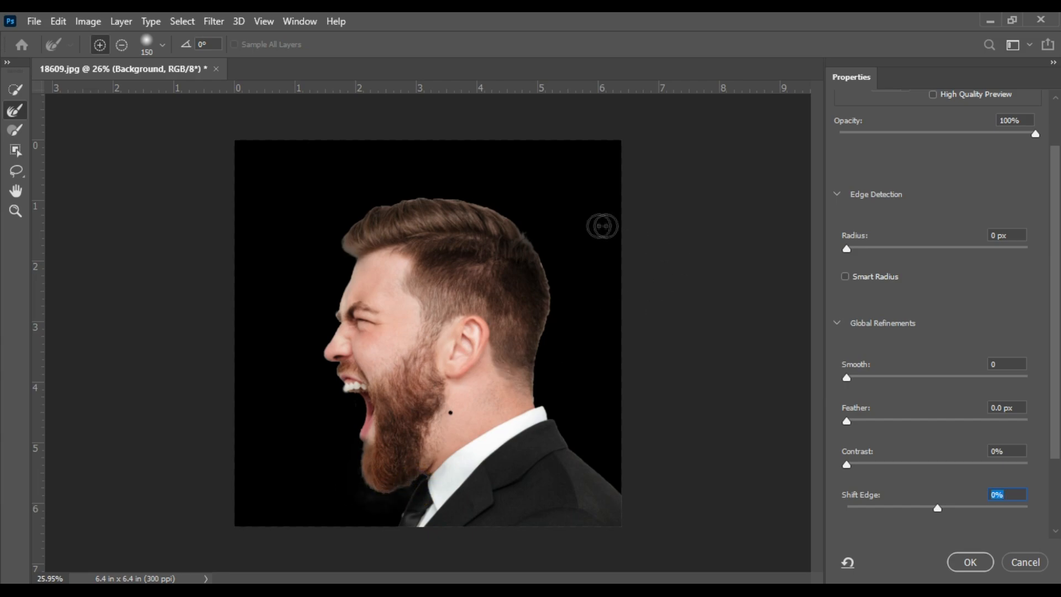
left_click_drag(547, 271, 541, 403)
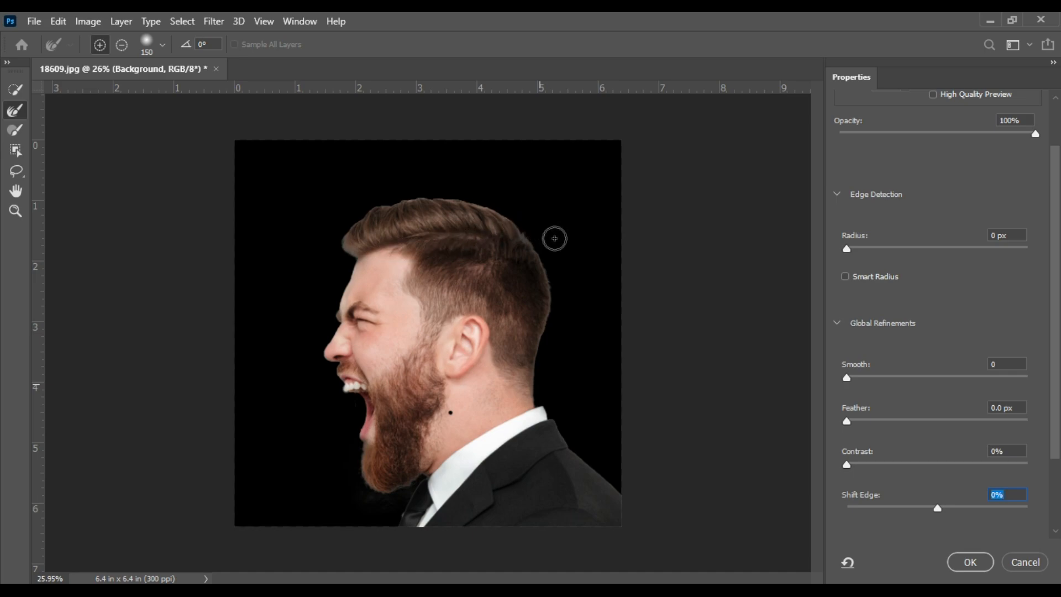
left_click(403, 518)
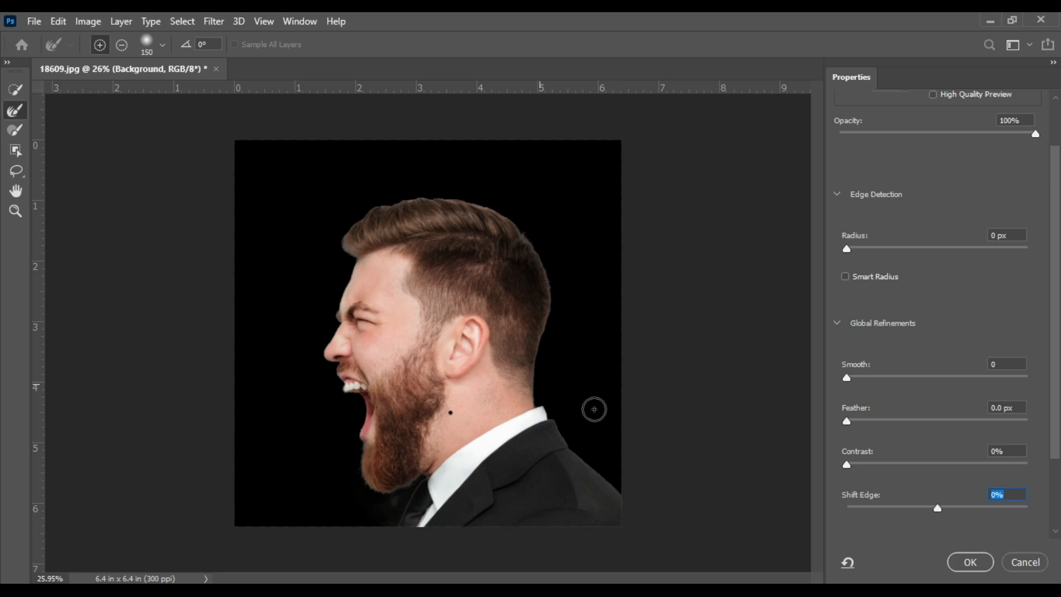
left_click(977, 559)
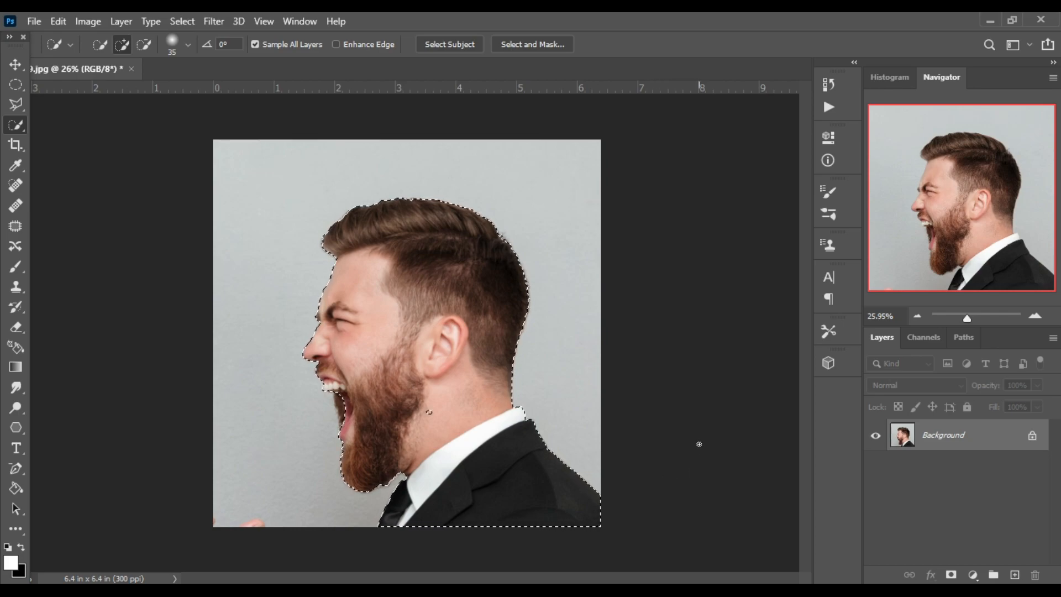
Mask the photo layer with the selection and place a white (ffffff) solid color fill layer beneath it.
left_click(951, 575)
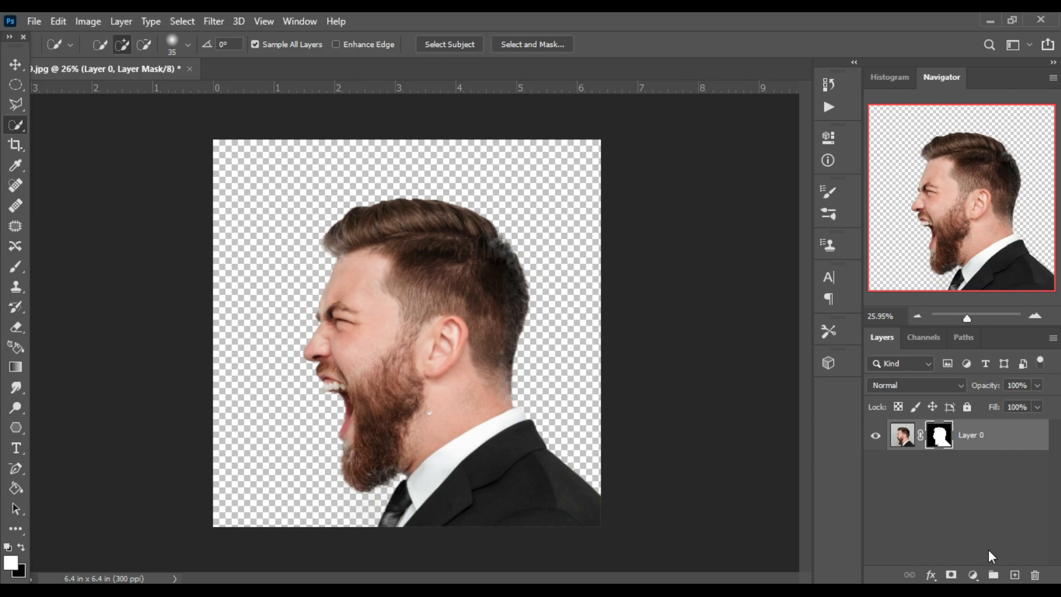
left_click(973, 575)
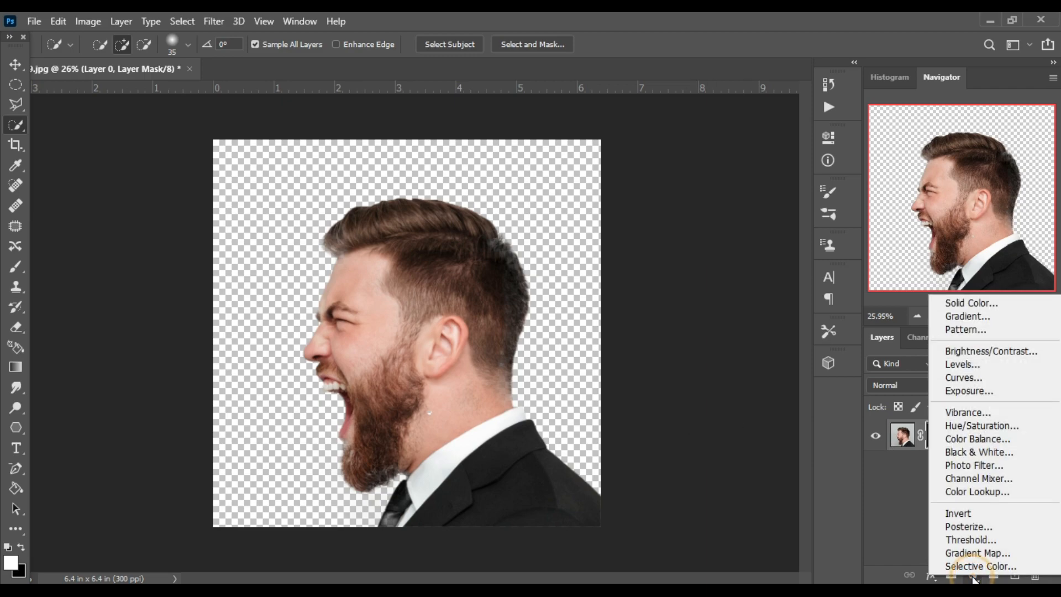
left_click(986, 303)
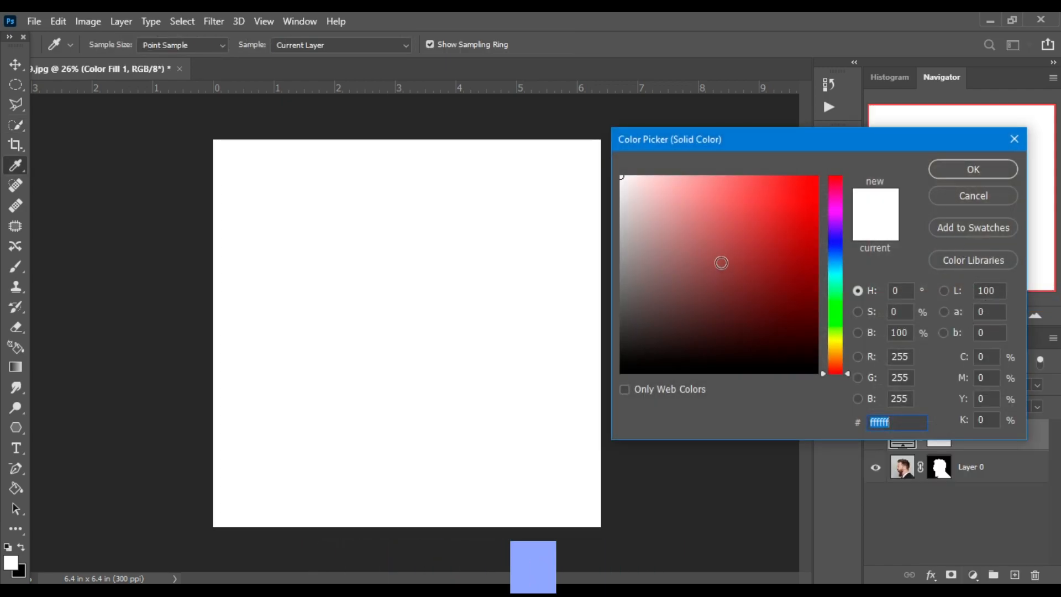
left_click(975, 171)
left_click_drag(980, 441, 978, 476)
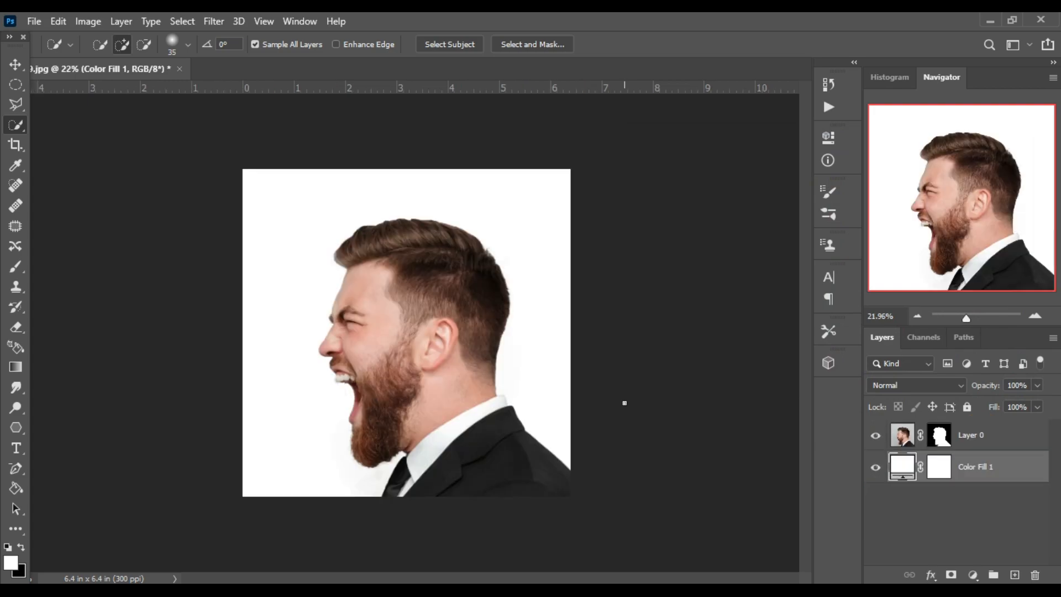
Add a Black & White adjustment layer with default settings above the portrait layer and clip it to that layer.
left_click(996, 439)
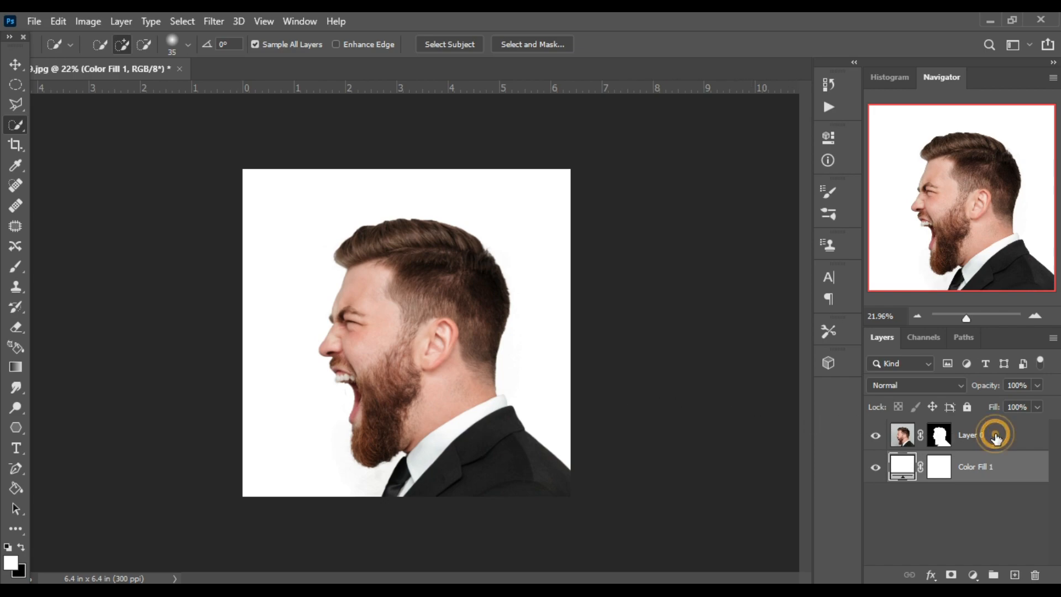
left_click(971, 575)
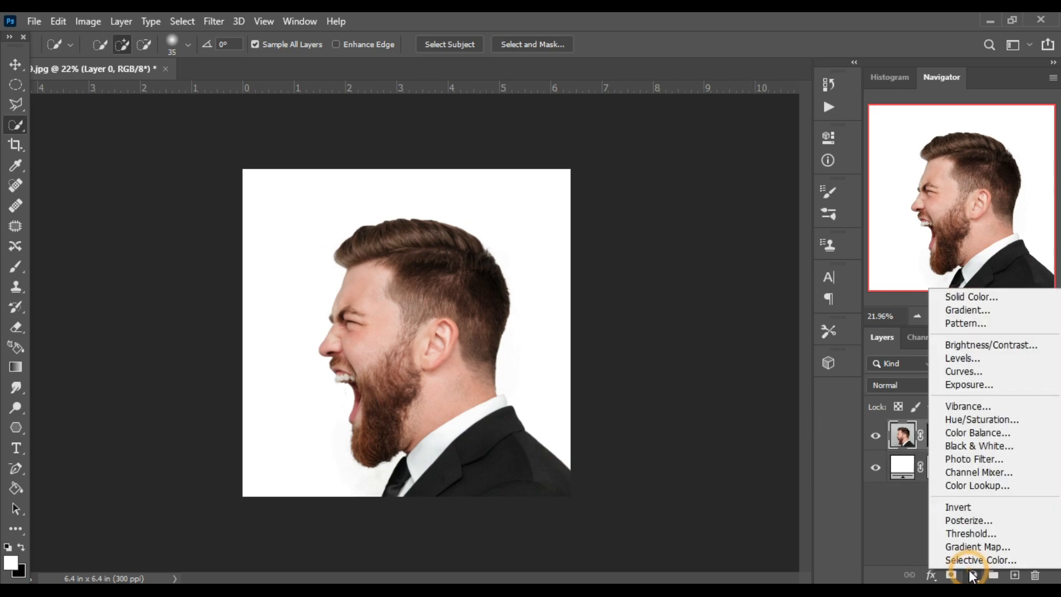
left_click(969, 442)
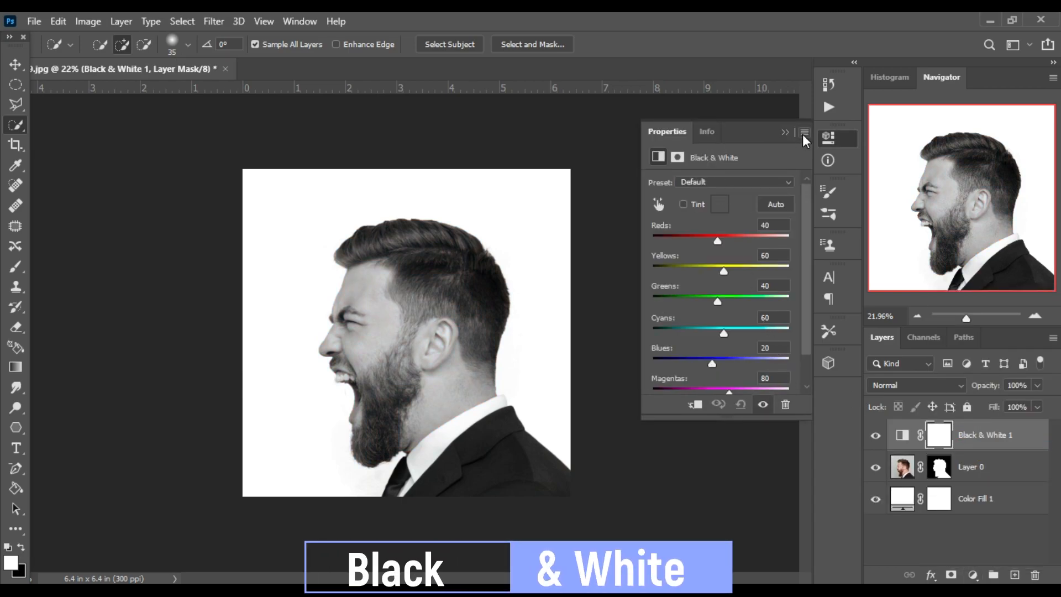
left_click(786, 133)
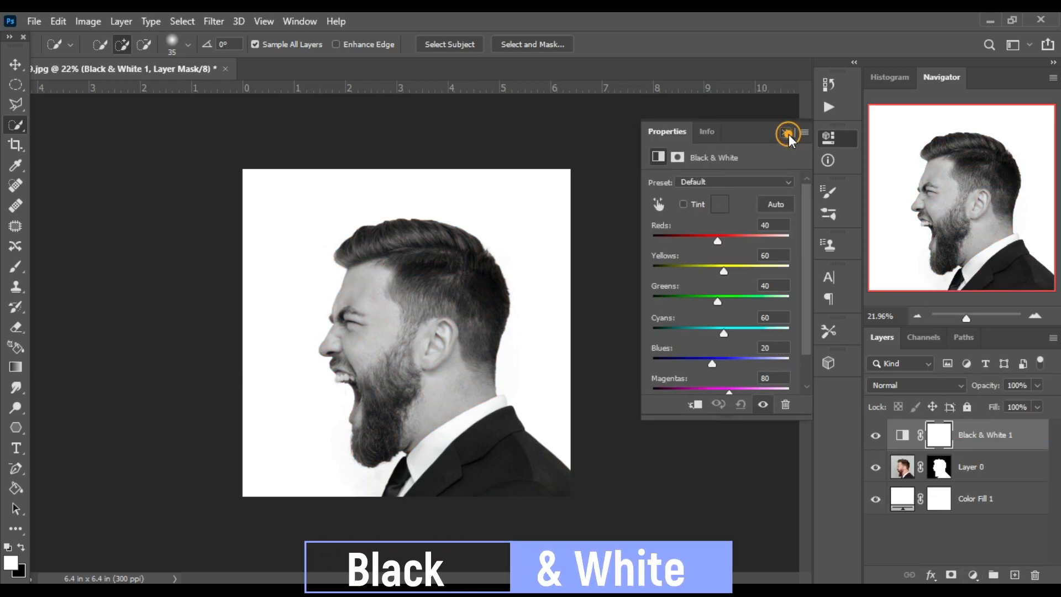
right_click(969, 440)
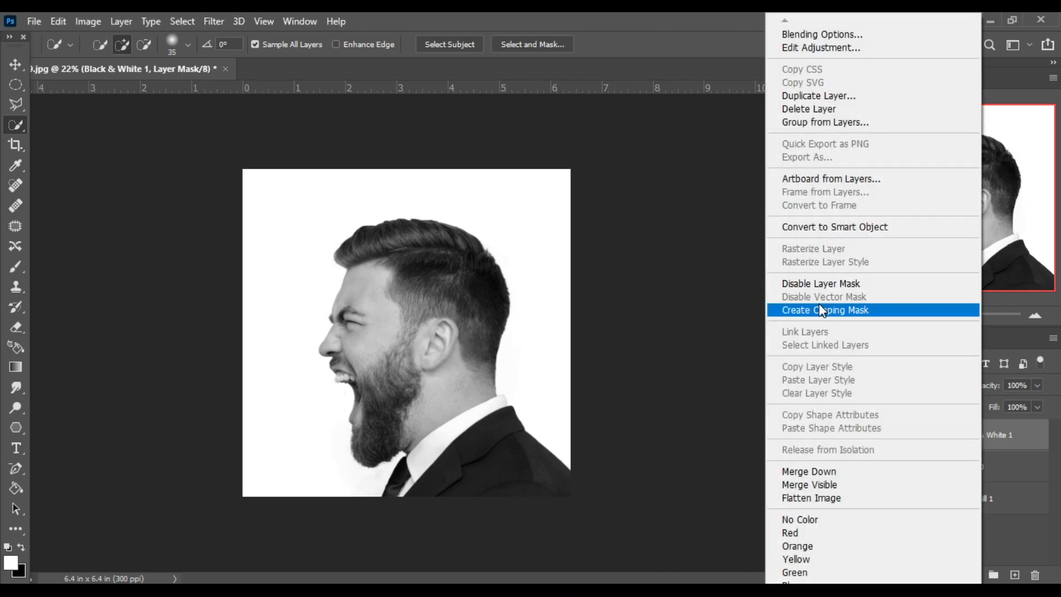
left_click(820, 310)
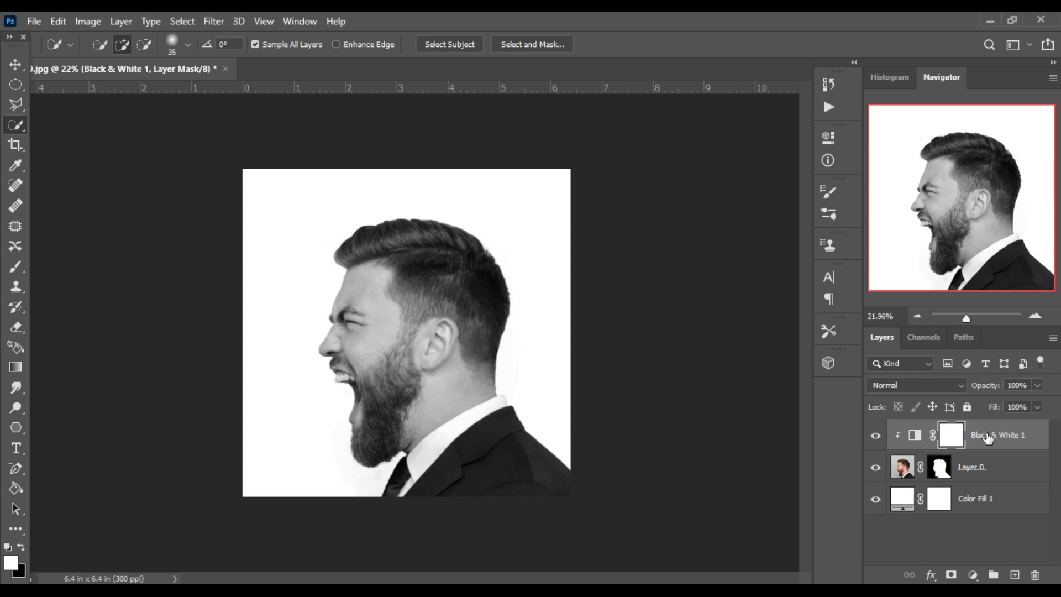
Add a Curves adjustment clipped directly above the portrait layer and darken the midtones by lowering the curve at input 156.
left_click(1000, 467)
left_click(971, 576)
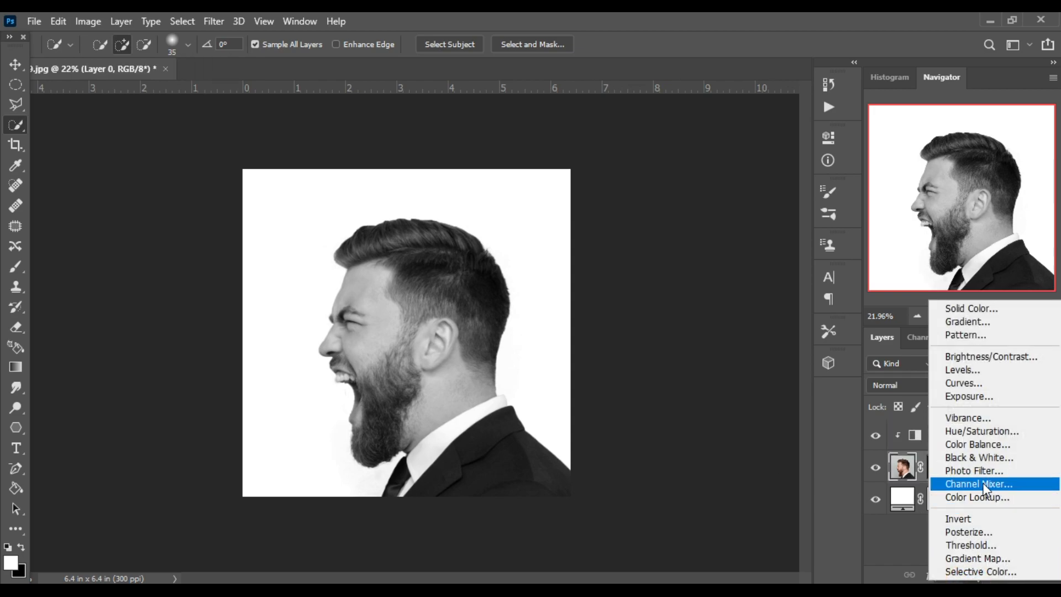
left_click(984, 380)
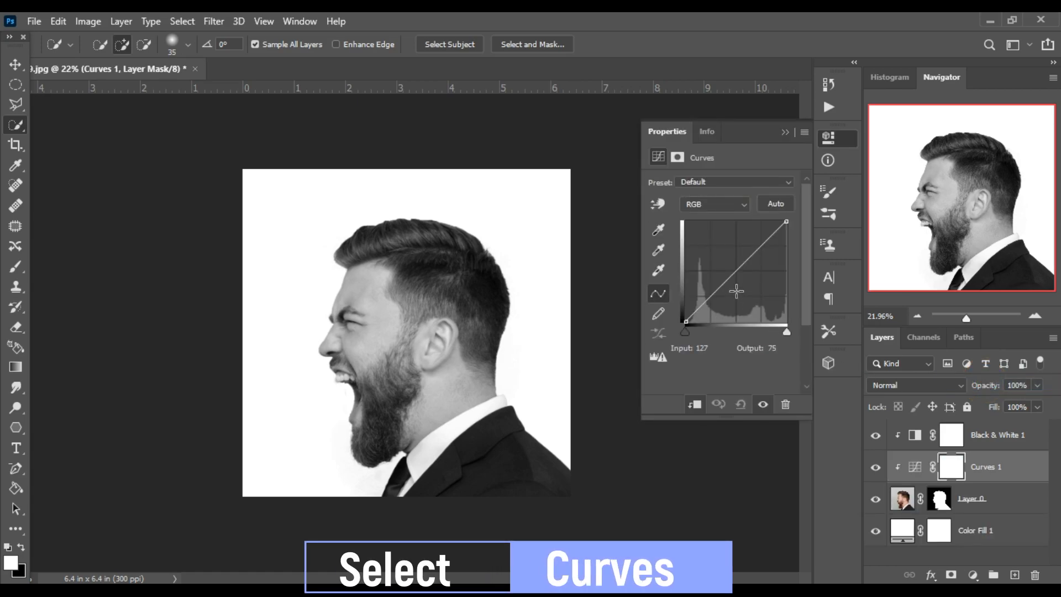
left_click_drag(738, 269, 747, 277)
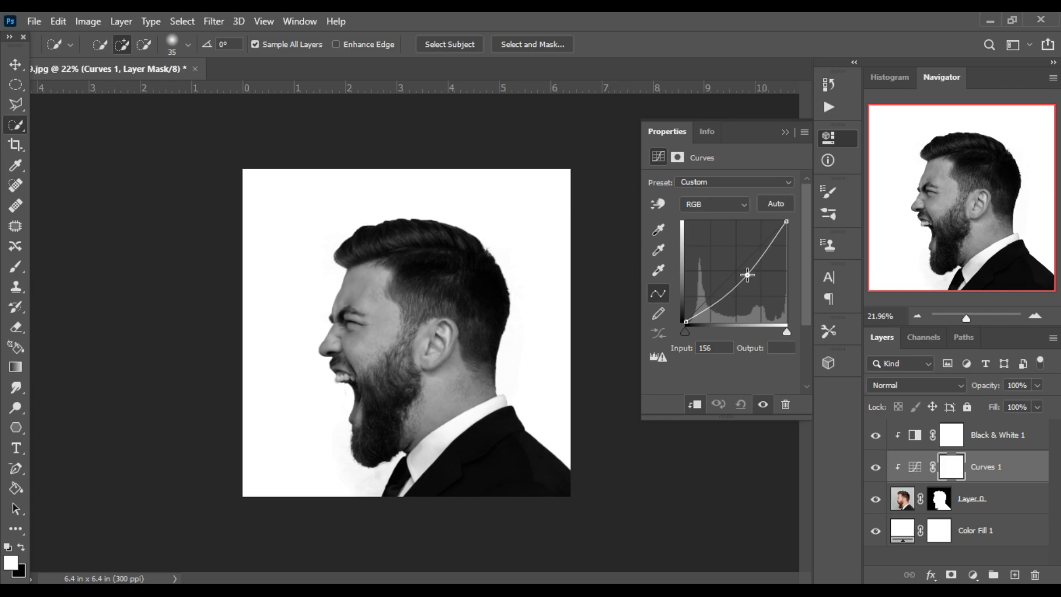
left_click(785, 132)
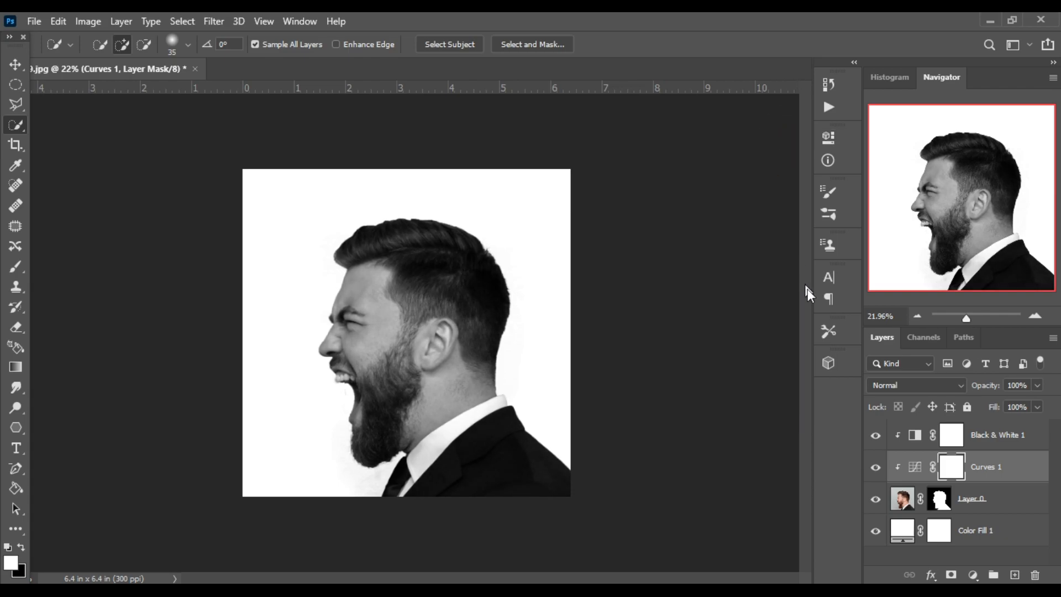
Open the Unsplash city skyline photo with the tall tower from New folder, passing it through Camera Raw unchanged.
left_click(9, 63)
left_click(28, 21)
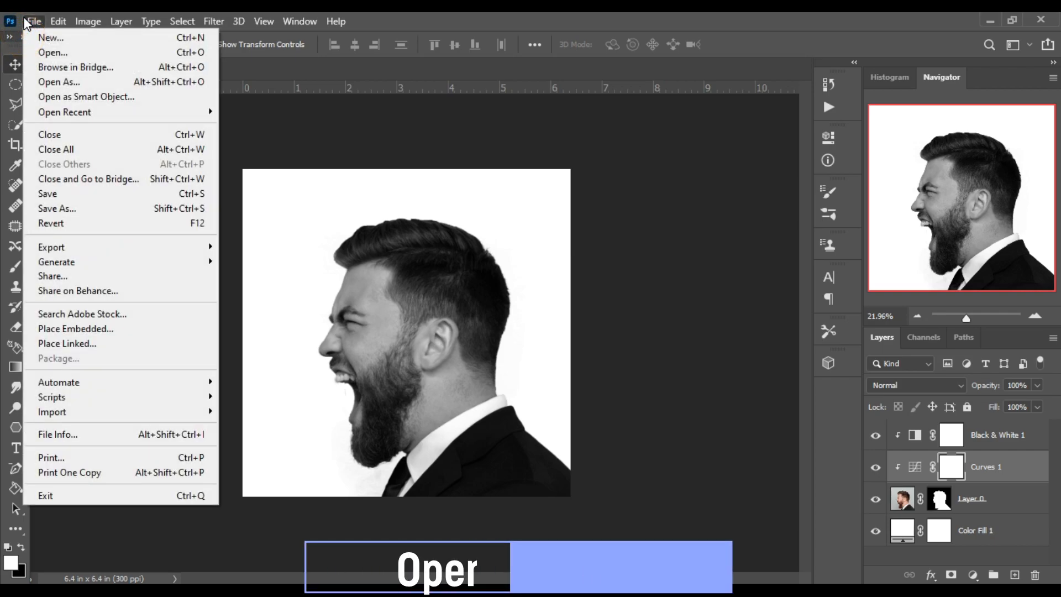
left_click(41, 52)
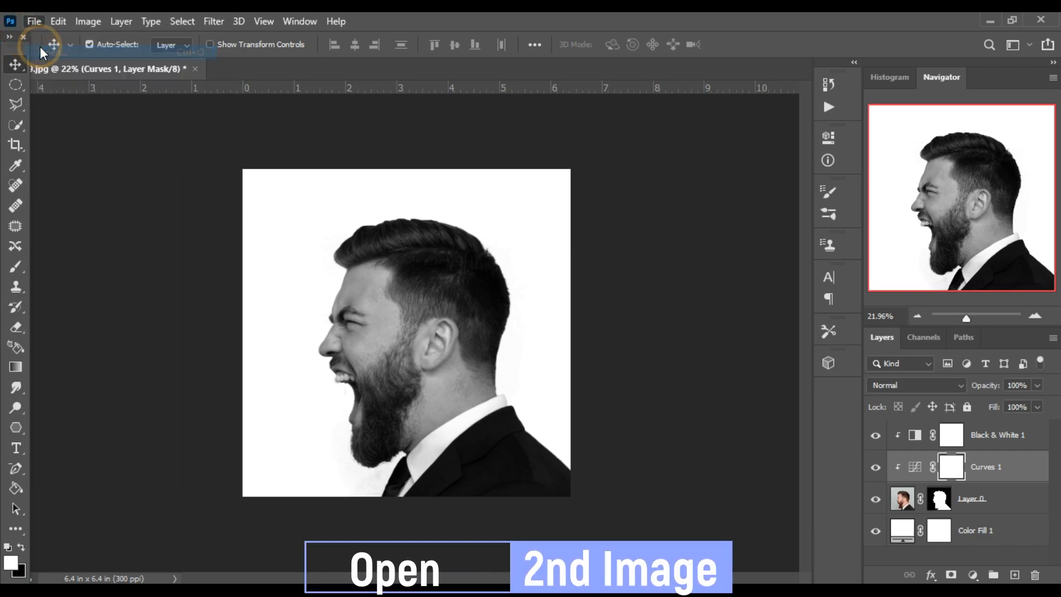
left_click(189, 143)
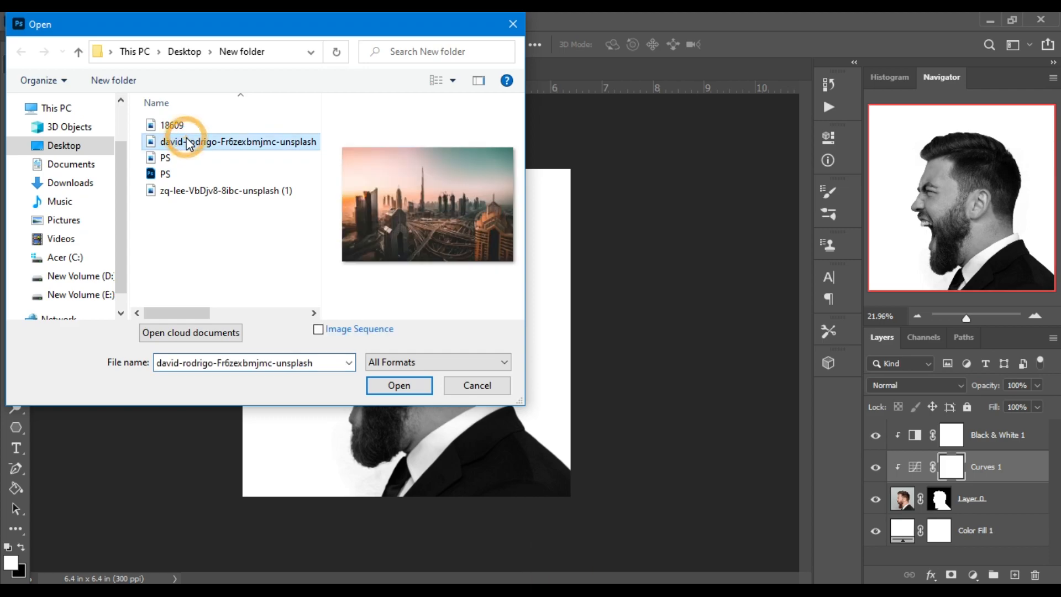
left_click(387, 384)
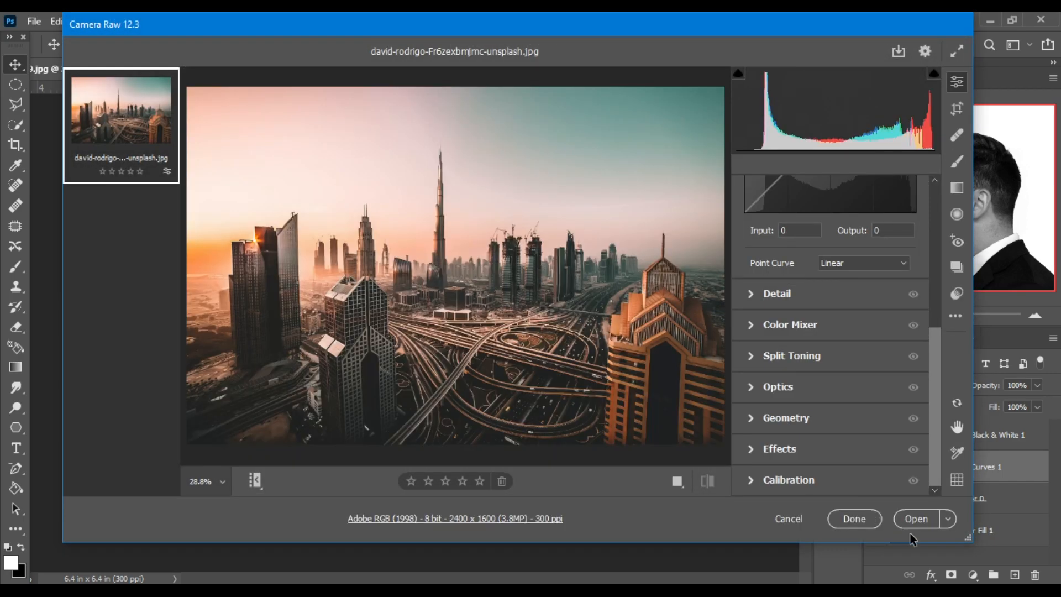
left_click(918, 520)
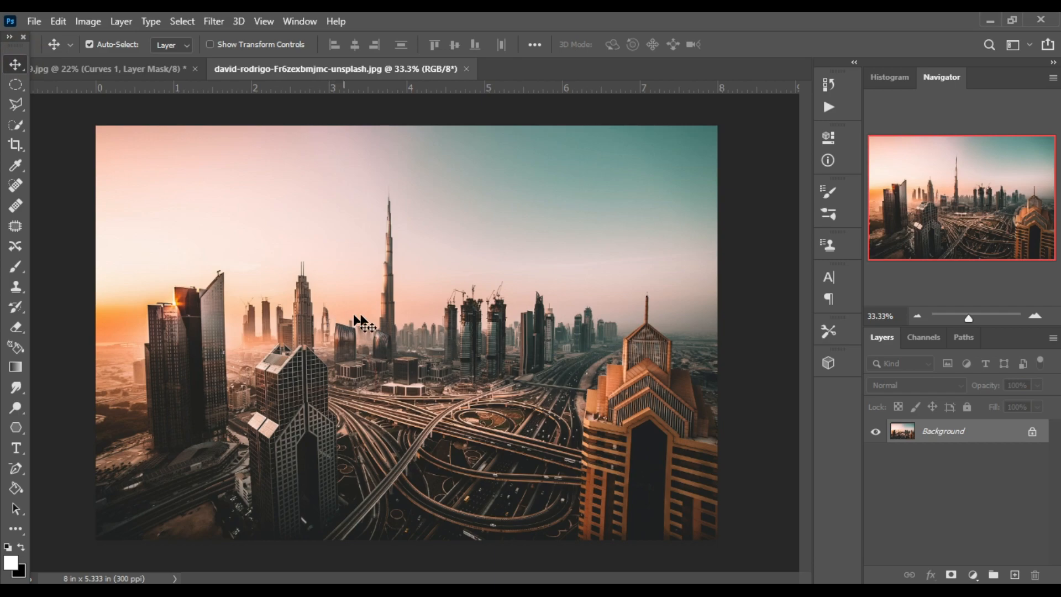
Bring the city photo into the portrait document and place its layer above the Black & White adjustment.
left_click_drag(378, 317, 105, 73)
left_click_drag(422, 375, 420, 374)
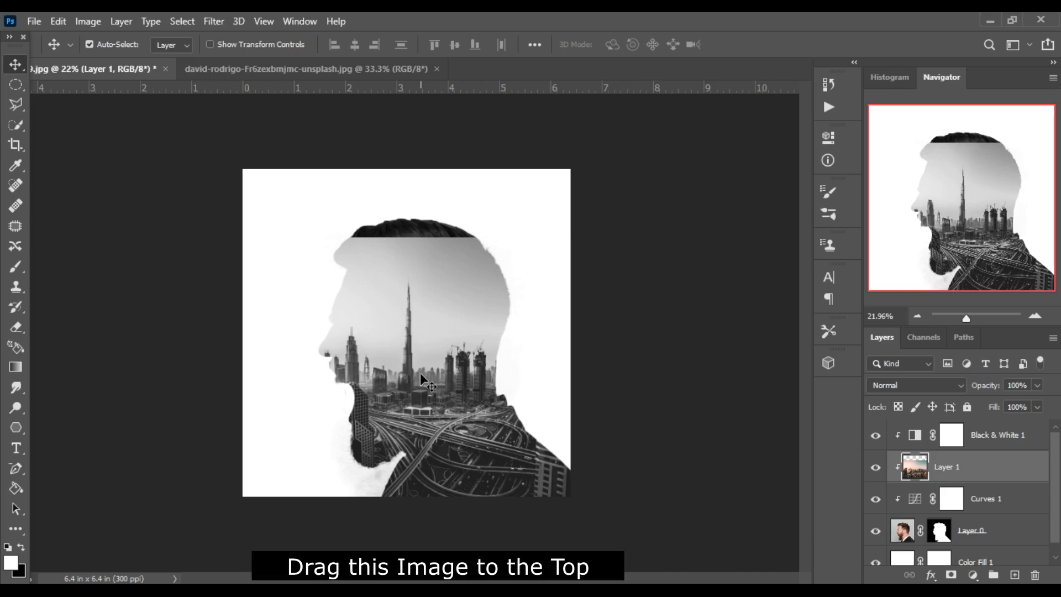
left_click_drag(1007, 482, 989, 437)
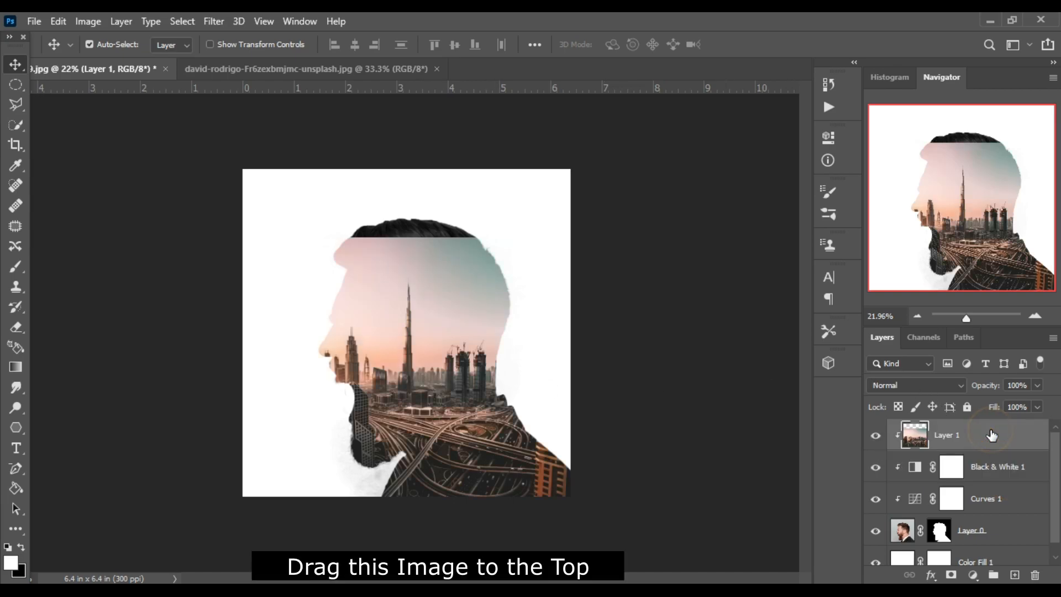
Scale the city layer to about 125% and position it so the skyline covers the whole canvas.
key("ctrl+t")
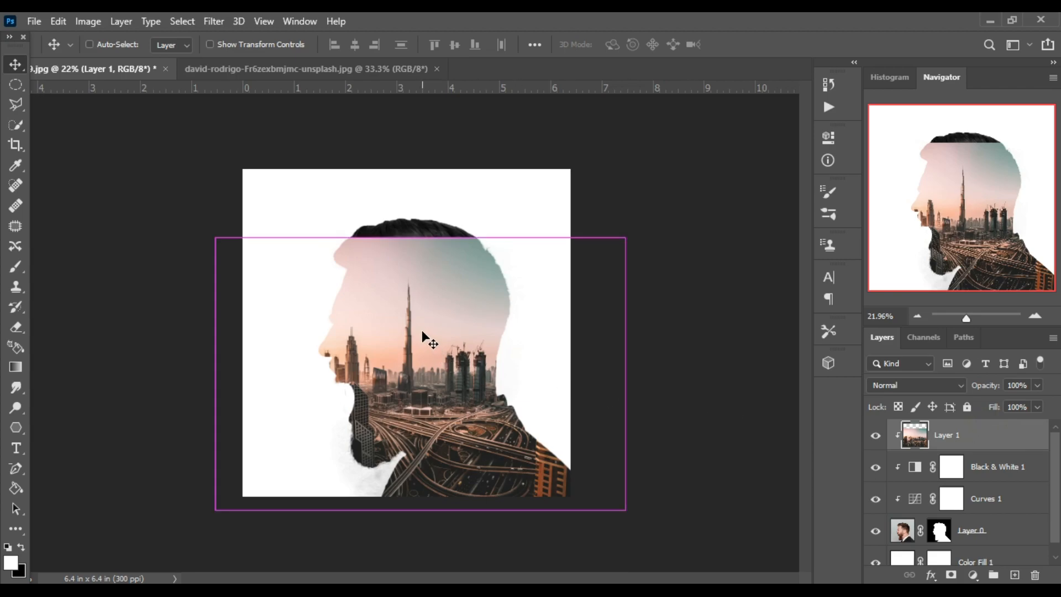
left_click_drag(420, 238, 420, 169)
left_click_drag(405, 295, 426, 306)
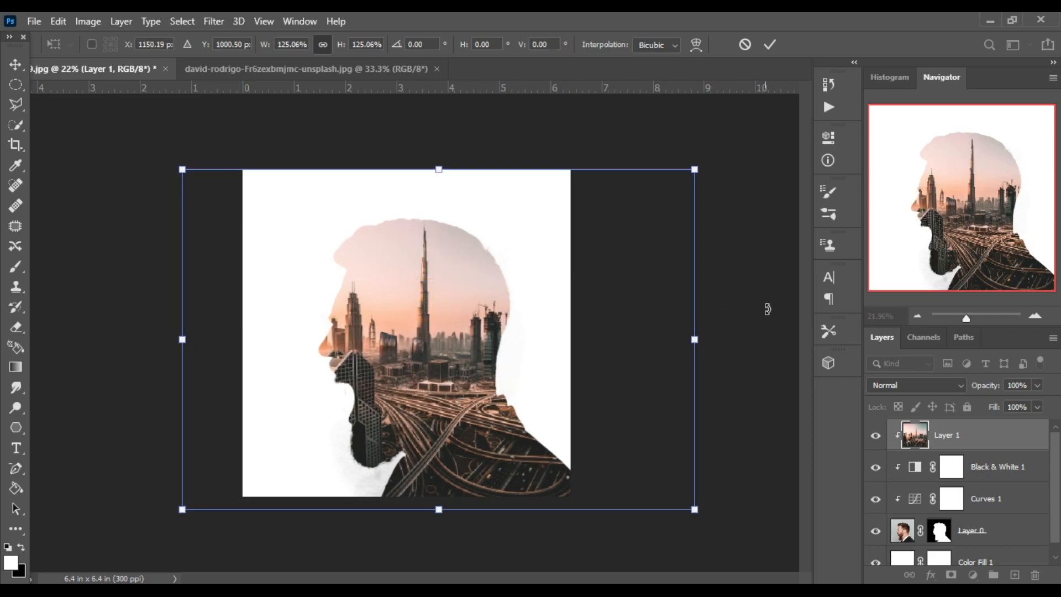
left_click(15, 67)
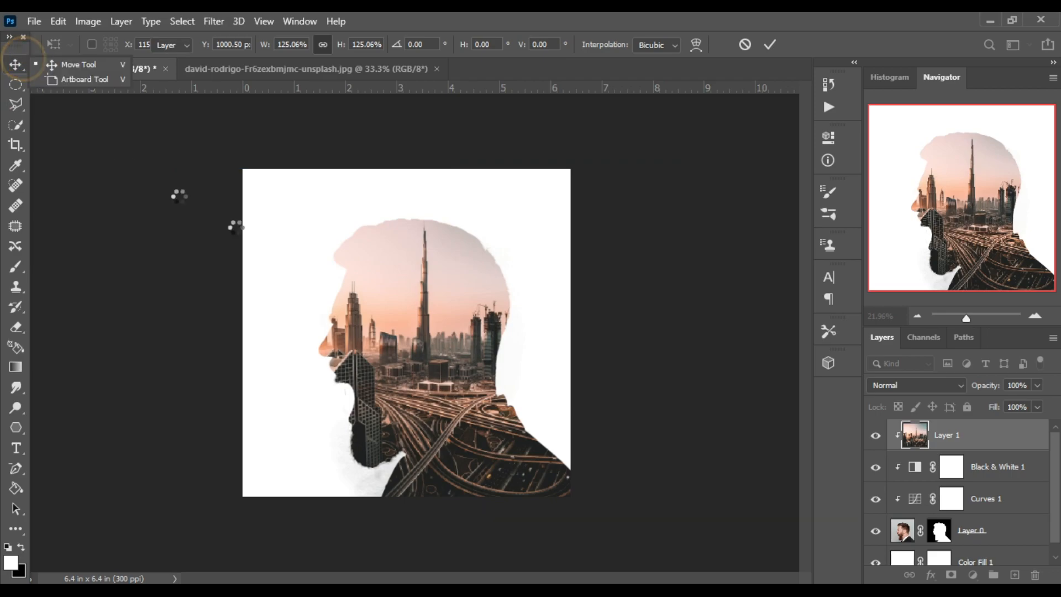
Release the city layer's clipping mask and clip the layer to the portrait again.
right_click(992, 438)
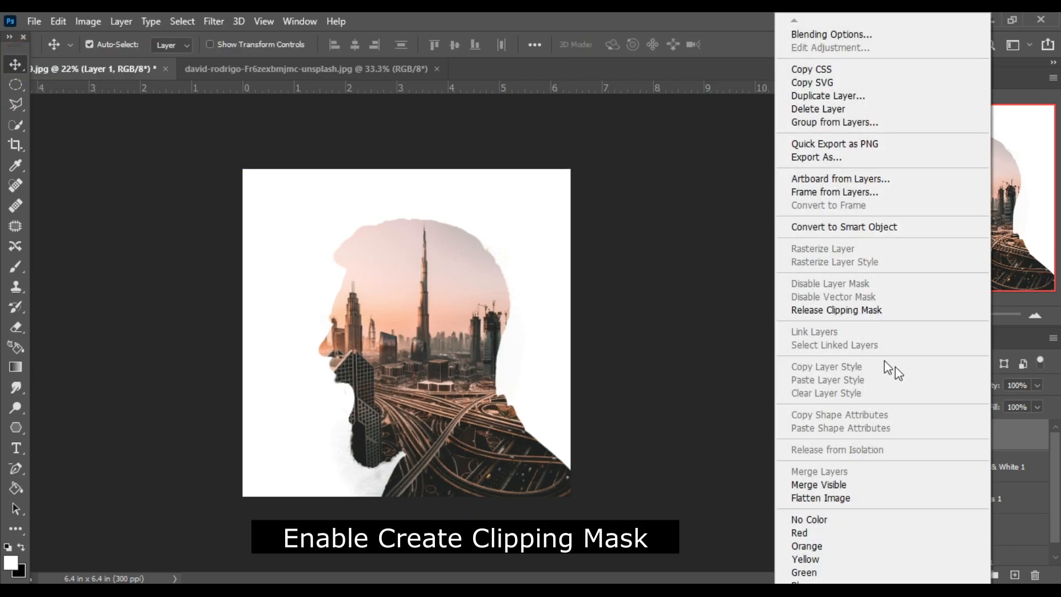
left_click(839, 308)
right_click(959, 437)
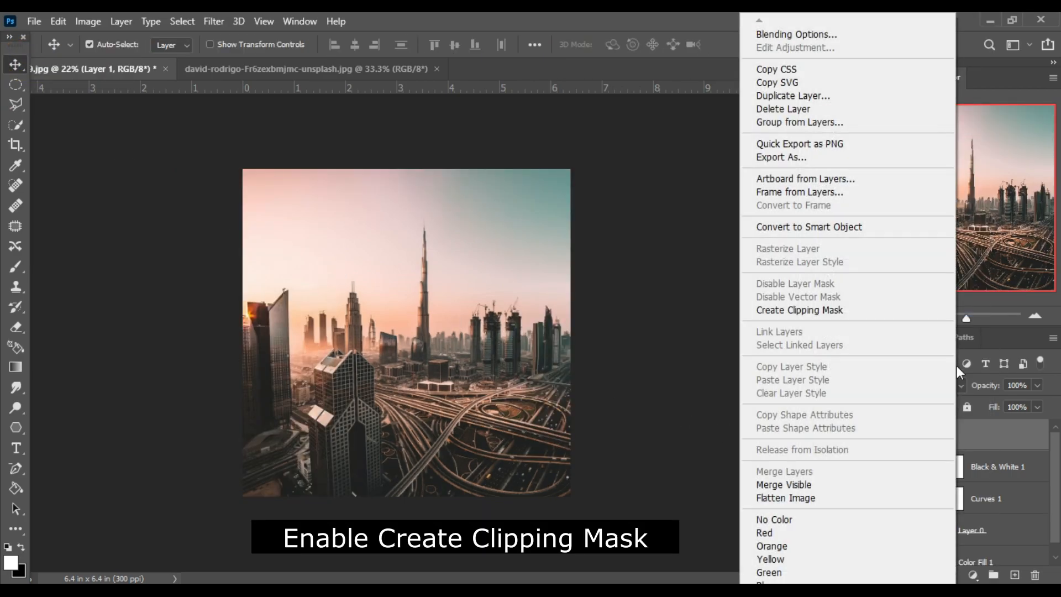
left_click(890, 311)
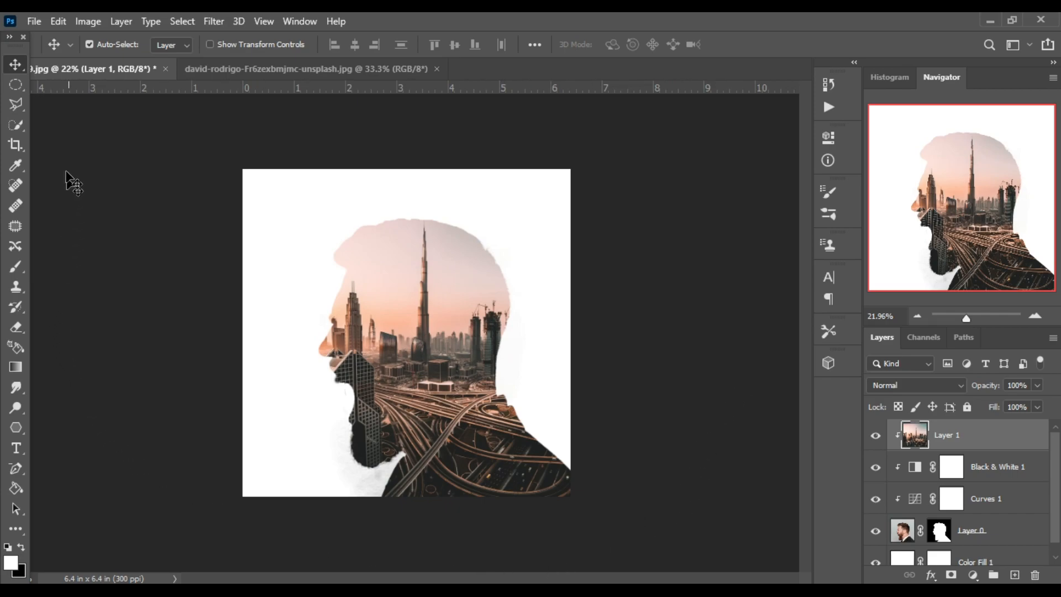
Add a layer mask to the city layer and ready the Brush tool with black as the foreground color.
left_click(15, 267)
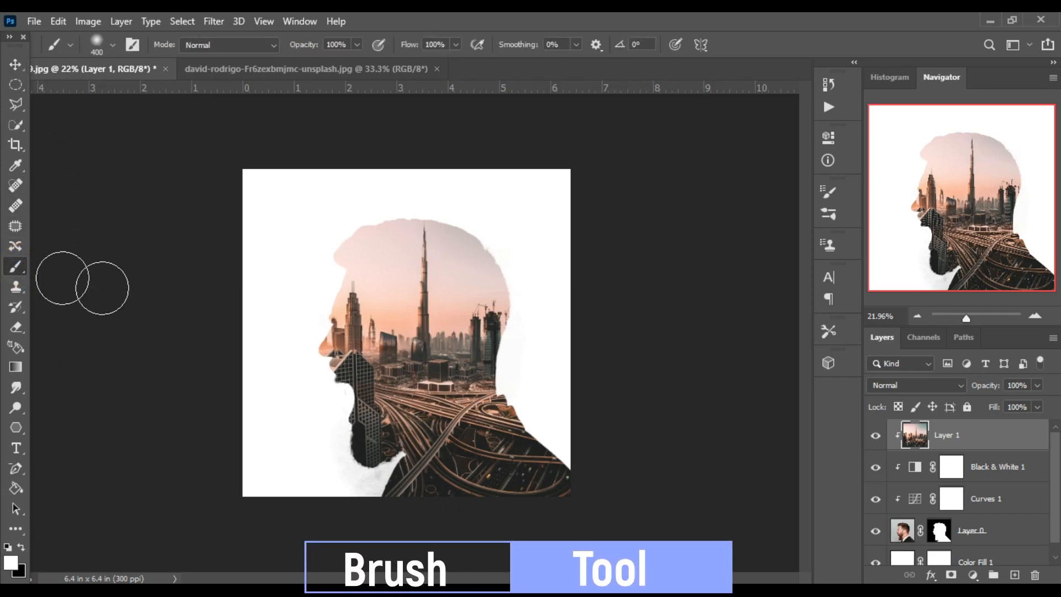
left_click(950, 576)
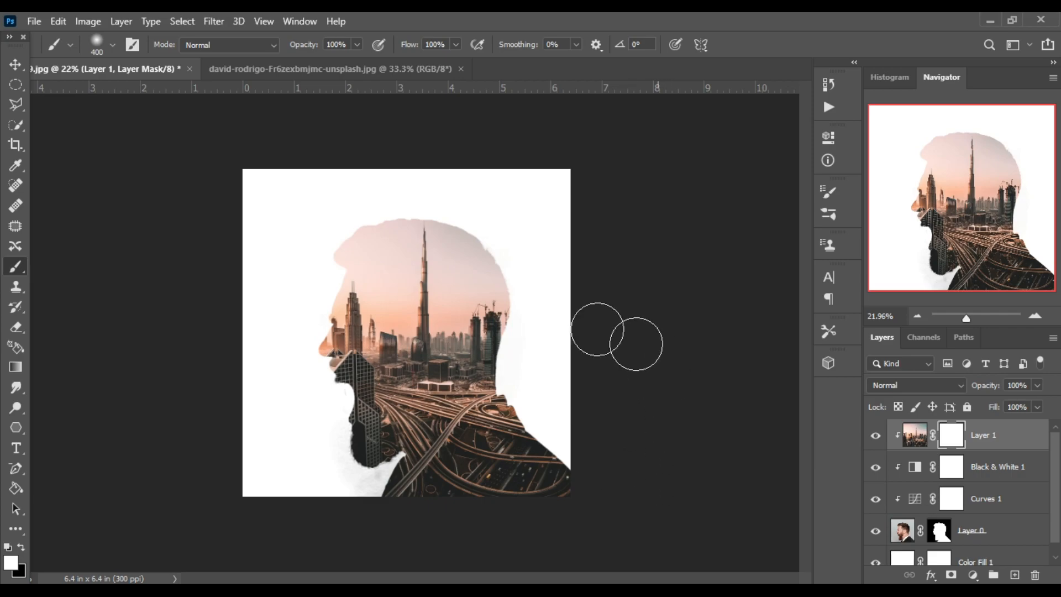
left_click(21, 545)
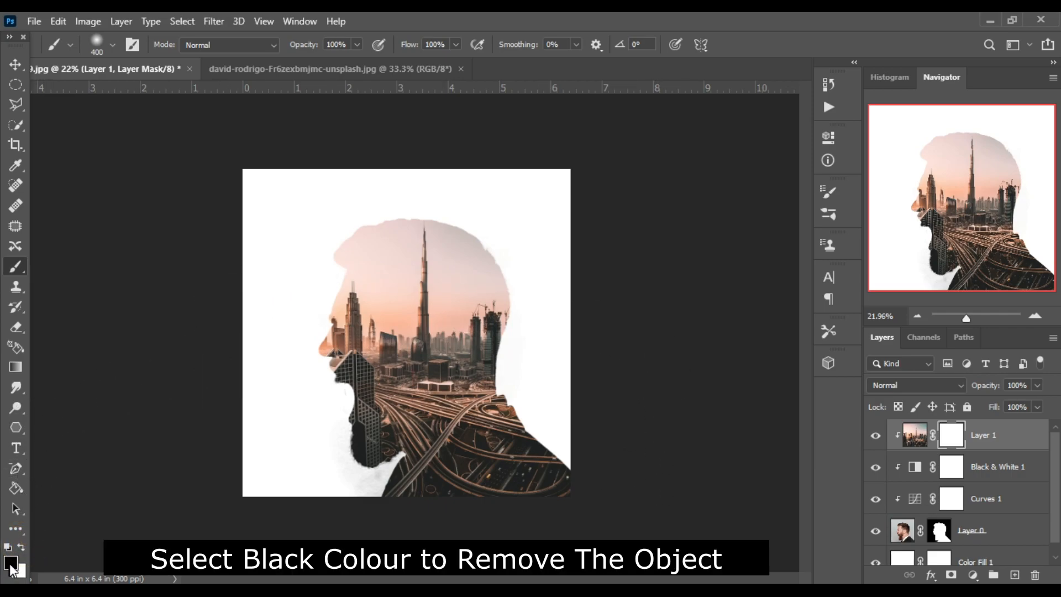
With a black brush of size 150, paint the city layer's mask along the forehead, nose, mouth and beard to reveal the face.
scroll(324, 335, "up", 8)
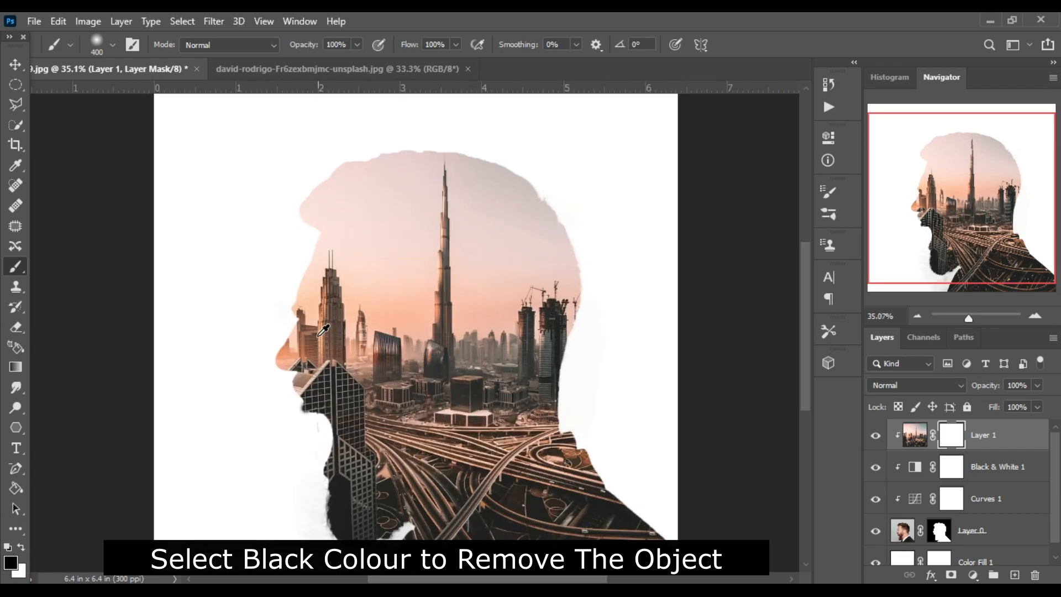
scroll(260, 205, "down", 5)
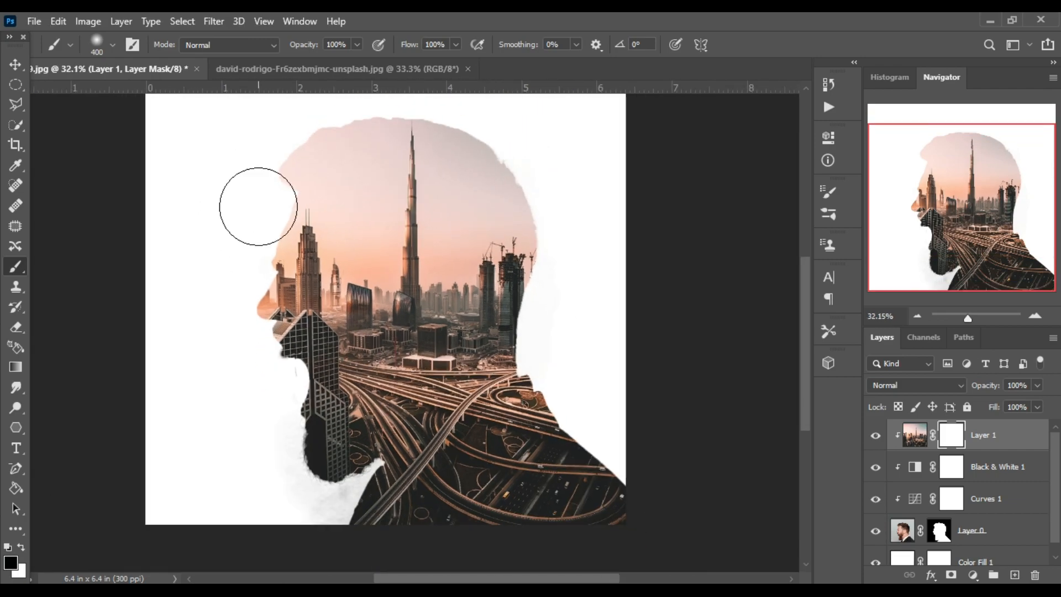
key("bracketleft")
key("bracketleft")
key("bracketleft")
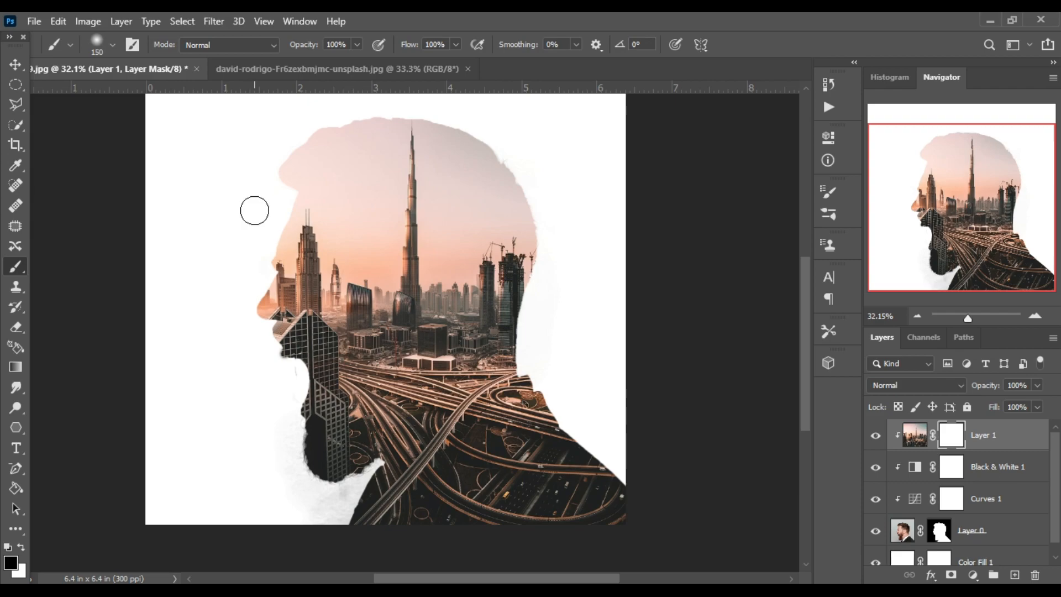
scroll(271, 207, "up", 4)
scroll(282, 206, "up", 1)
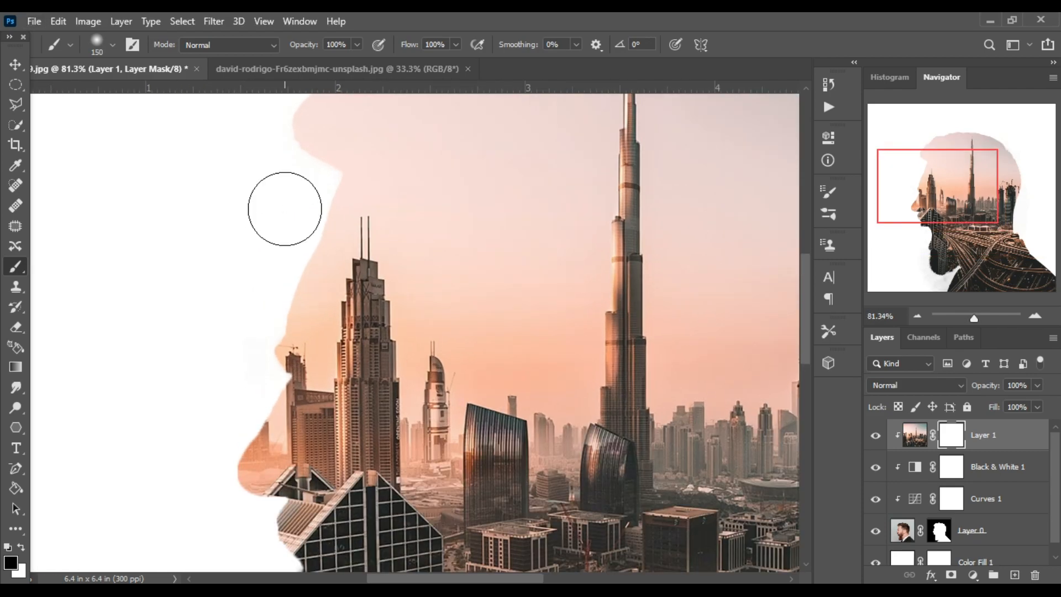
mouse_move(308, 184)
left_mouse_down()
mouse_move(274, 476)
mouse_move(291, 400)
mouse_move(288, 481)
mouse_move(301, 509)
mouse_move(241, 357)
mouse_move(245, 339)
mouse_move(272, 382)
mouse_move(287, 443)
left_mouse_up()
scroll(272, 474, "down", 4)
mouse_move(356, 470)
left_mouse_down()
mouse_move(345, 424)
mouse_move(305, 451)
mouse_move(286, 443)
mouse_move(274, 414)
left_mouse_up()
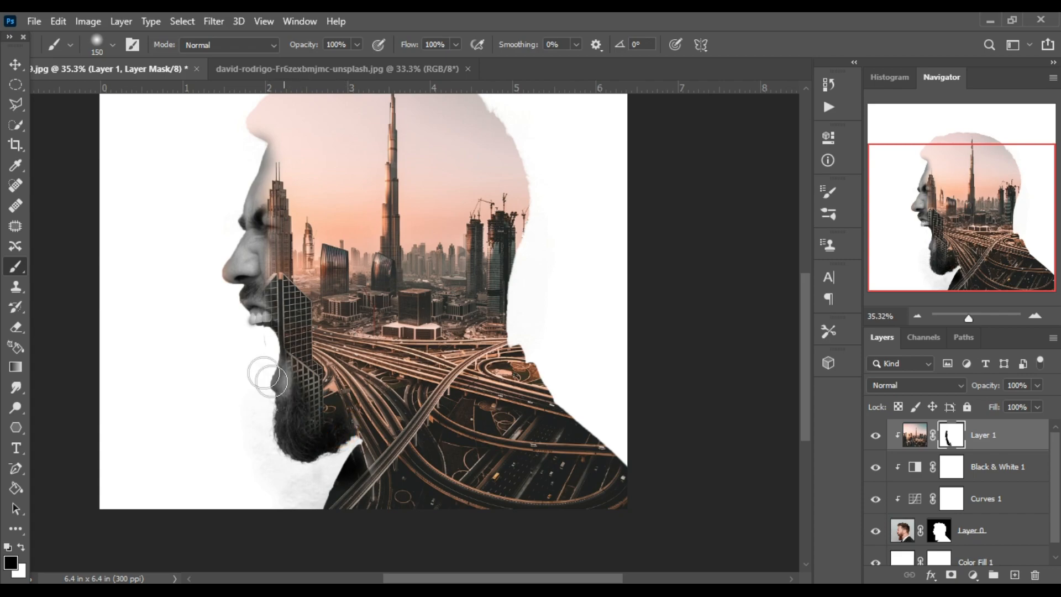
With a black brush of size 700, paint the city mask to softly reveal the face, hair and outer edges of the head.
key("bracketright")
key("bracketright")
key("bracketright")
key("bracketright")
key("bracketright")
key("bracketright")
key("bracketright")
key("bracketright")
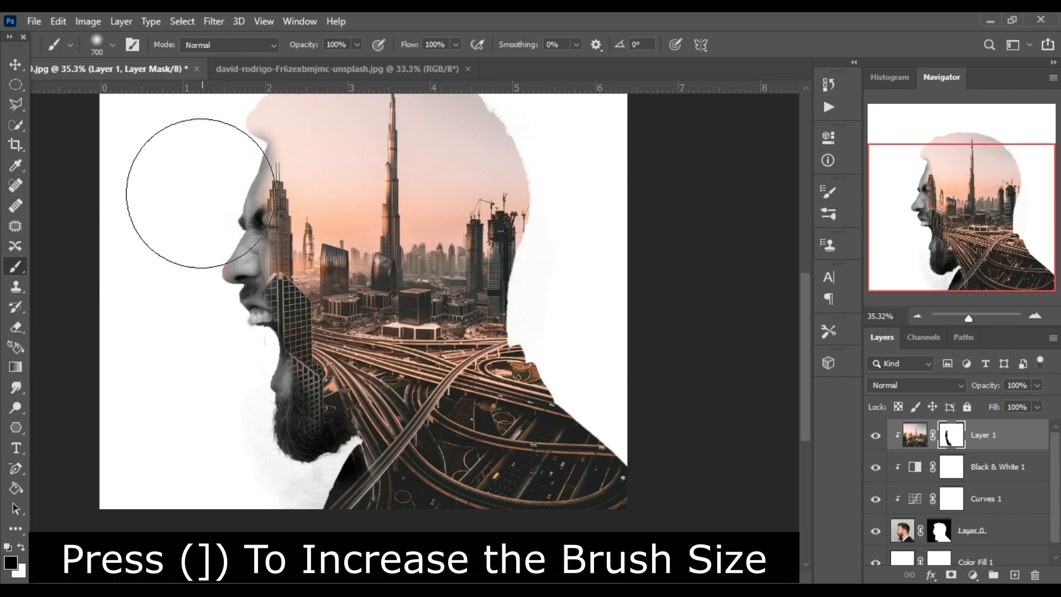
mouse_move(206, 289)
left_mouse_down()
mouse_move(241, 398)
mouse_move(242, 348)
mouse_move(197, 242)
mouse_move(194, 199)
mouse_move(218, 403)
left_mouse_up()
mouse_move(171, 245)
left_mouse_down()
mouse_move(190, 202)
mouse_move(313, 166)
mouse_move(510, 184)
mouse_move(606, 326)
mouse_move(575, 398)
mouse_move(571, 453)
mouse_move(654, 410)
left_mouse_up()
left_click_drag(640, 450, 652, 336)
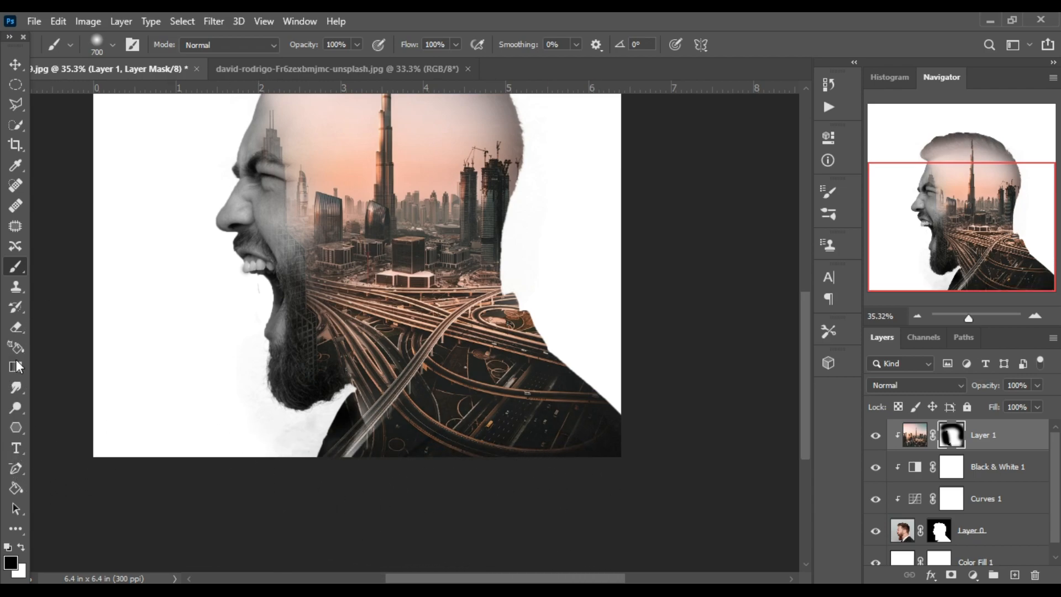
With a white brush of size 300, paint the city mask near the collar and chest to restore the roads.
left_click(21, 547)
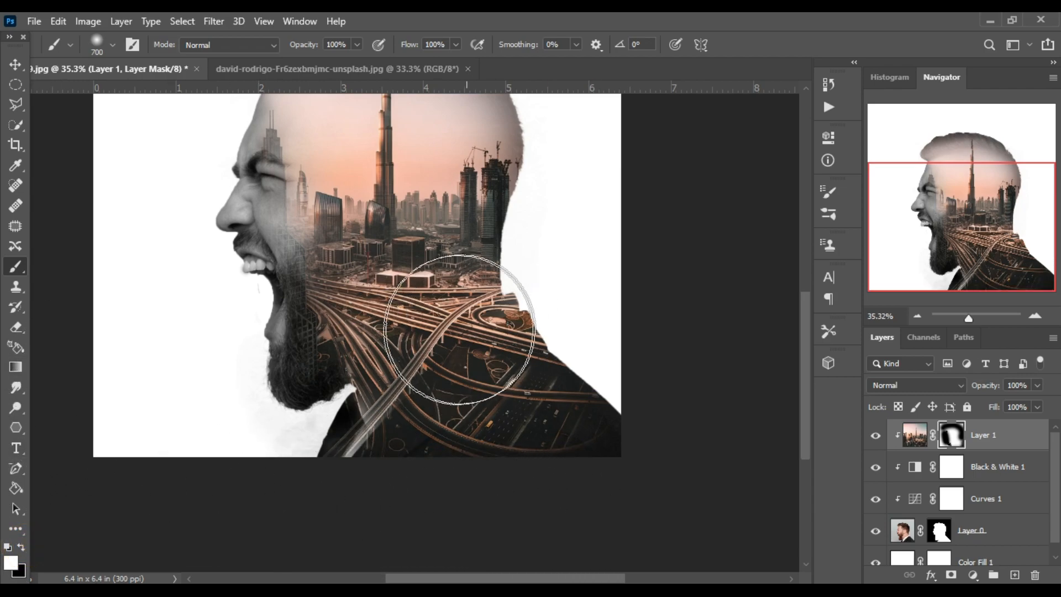
key("bracketleft")
key("bracketleft")
key("bracketleft")
key("bracketleft")
left_click_drag(384, 388, 419, 402)
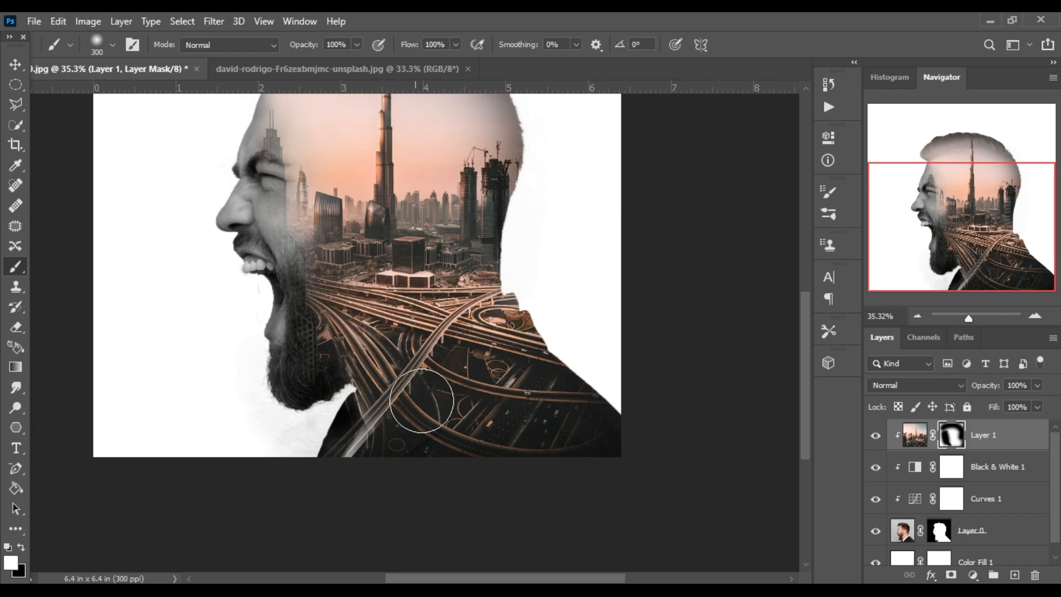
With a black brush of size 600, paint the city layer's mask along the forehead, cheek and beard to fade the buildings.
left_click(399, 330)
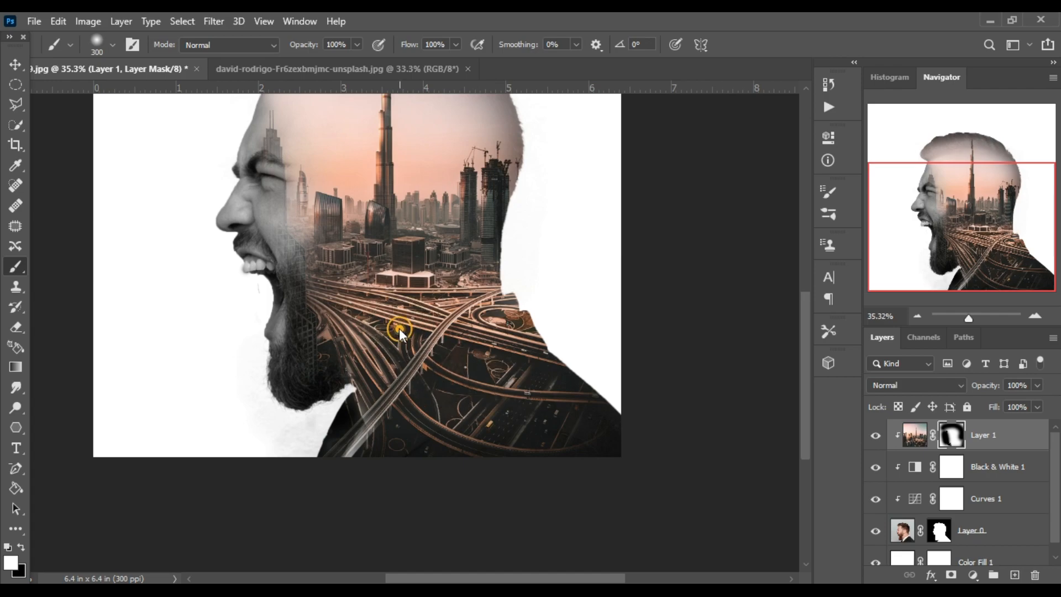
left_click(22, 547)
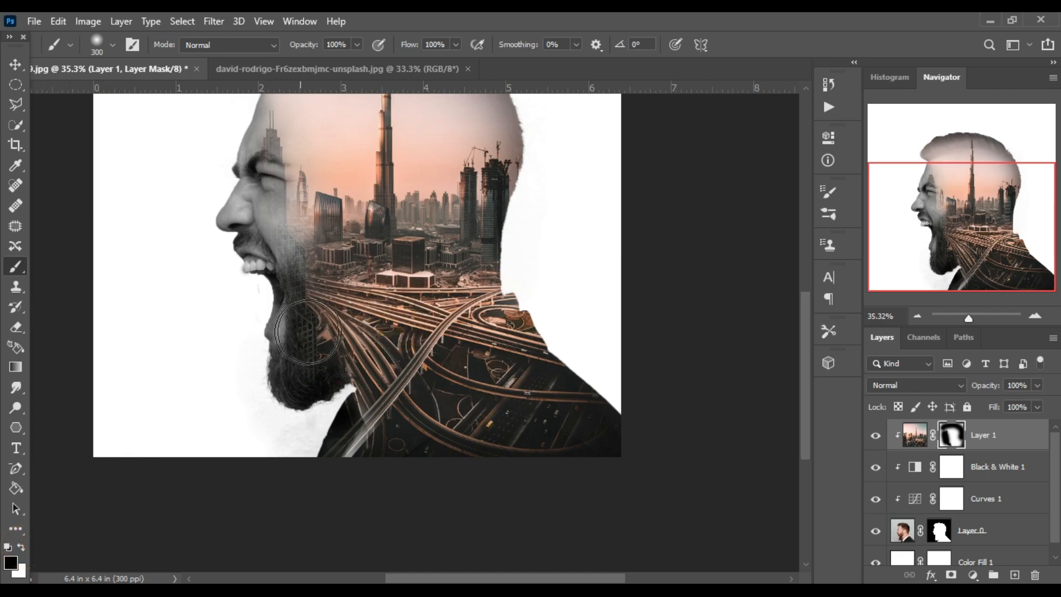
key("bracketright")
key("bracketright")
key("bracketright")
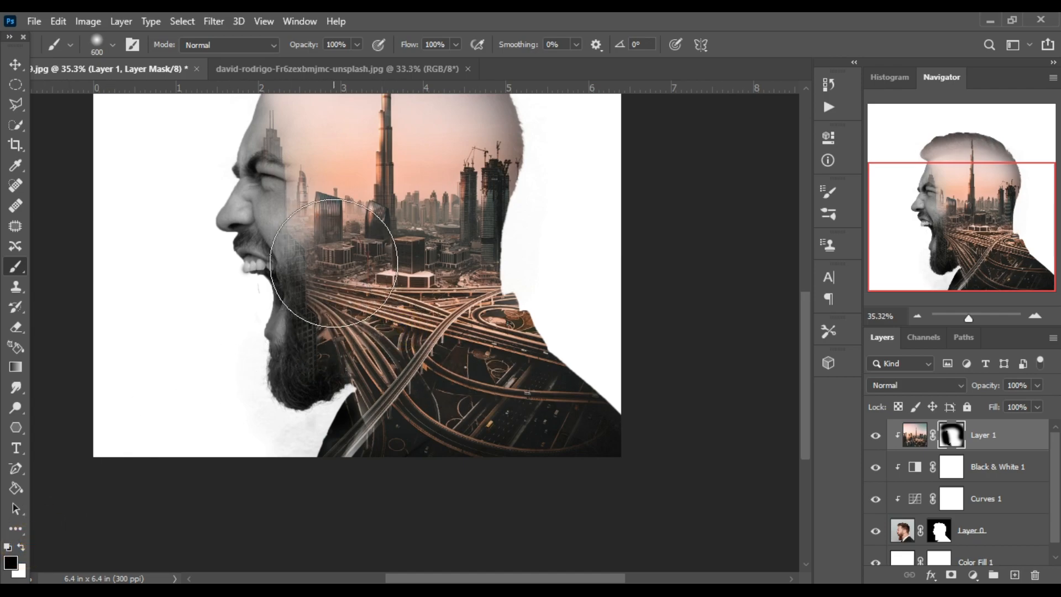
scroll(334, 263, "down", 1)
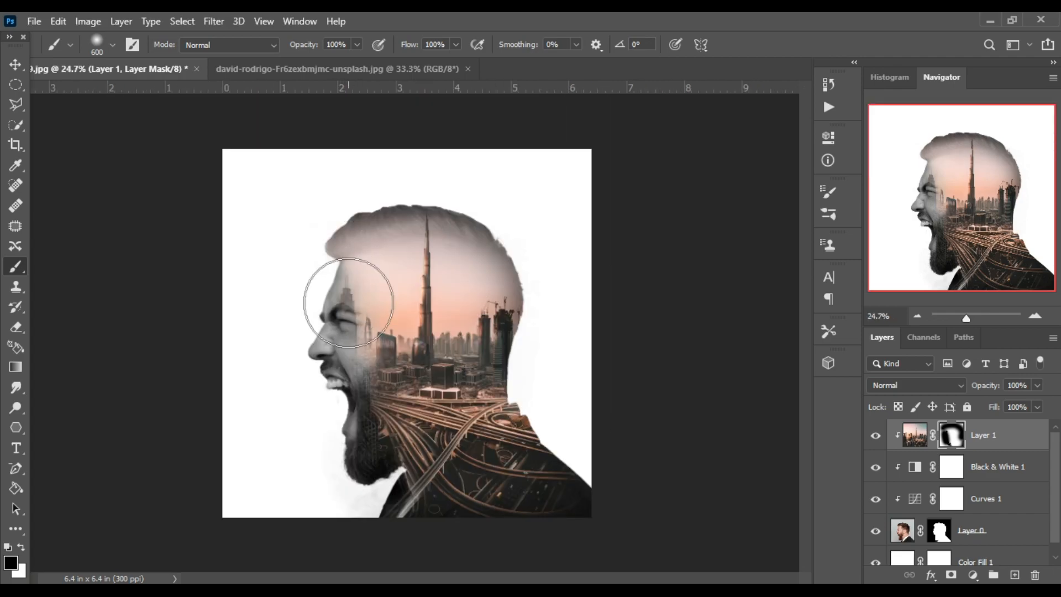
mouse_move(287, 261)
left_mouse_down()
mouse_move(324, 346)
mouse_move(337, 429)
mouse_move(333, 395)
mouse_move(346, 402)
mouse_move(332, 434)
mouse_move(337, 457)
mouse_move(318, 301)
mouse_move(290, 273)
mouse_move(273, 309)
left_mouse_up()
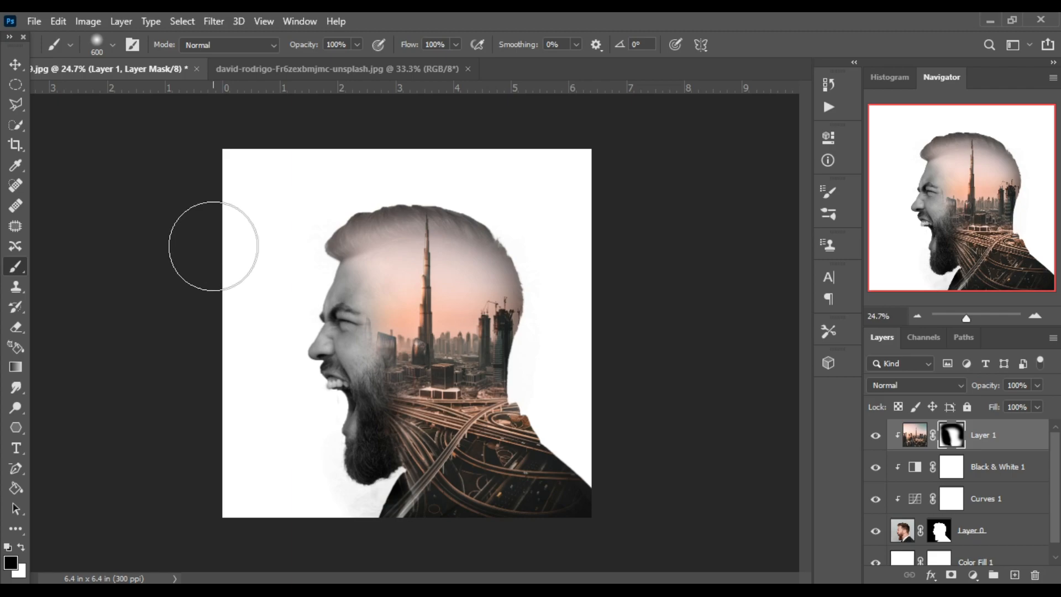
Switch to the Move tool and add a new empty layer above the masked city layer.
left_click(15, 65)
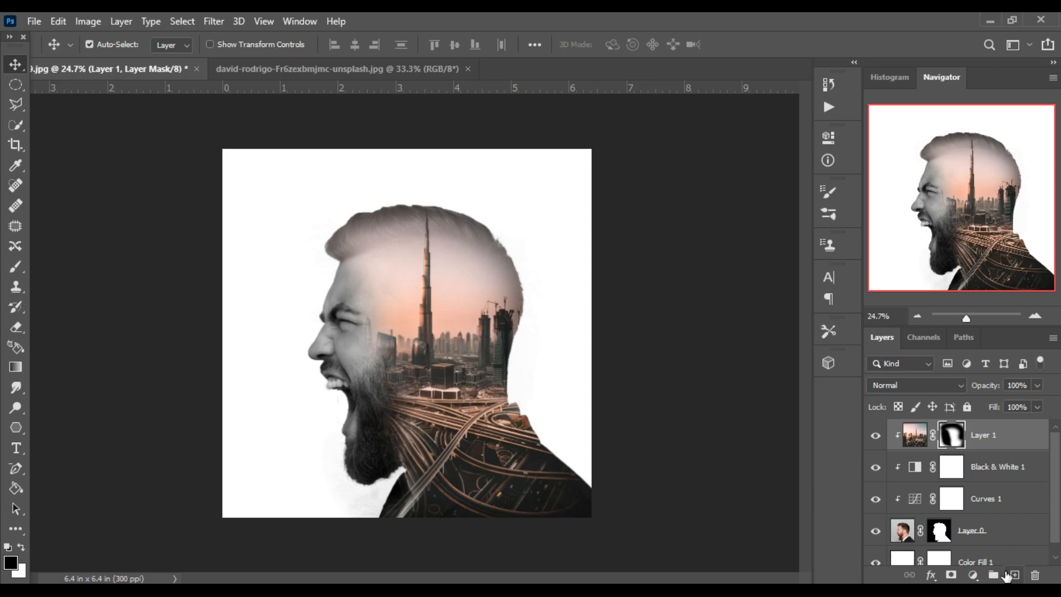
left_click(1014, 575)
key("x")
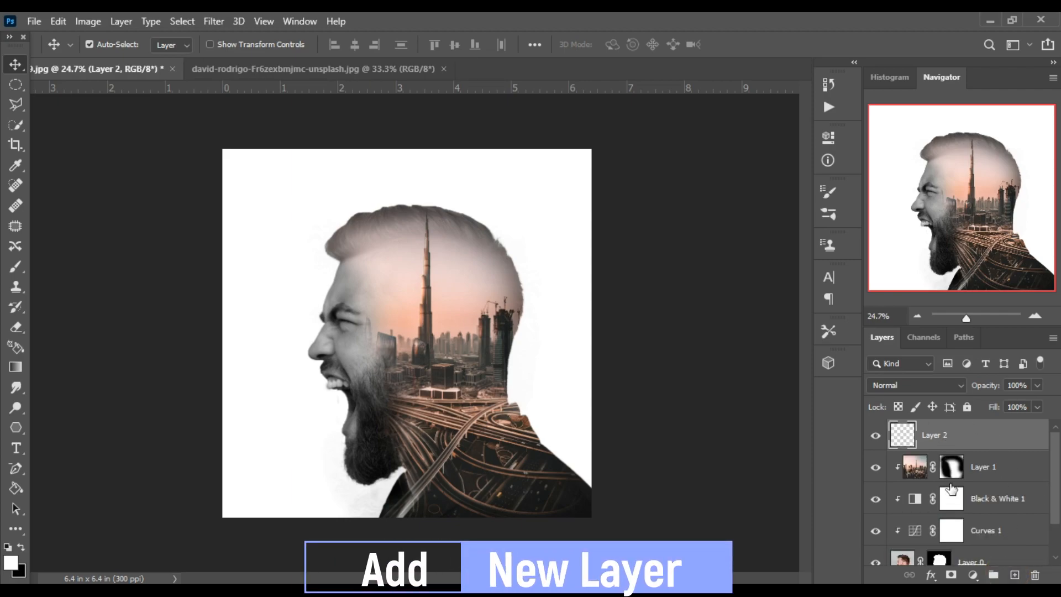
Add a Color Lookup adjustment layer at the top of the stack using the filmstock_50.3dl 3DLUT file.
left_click(971, 576)
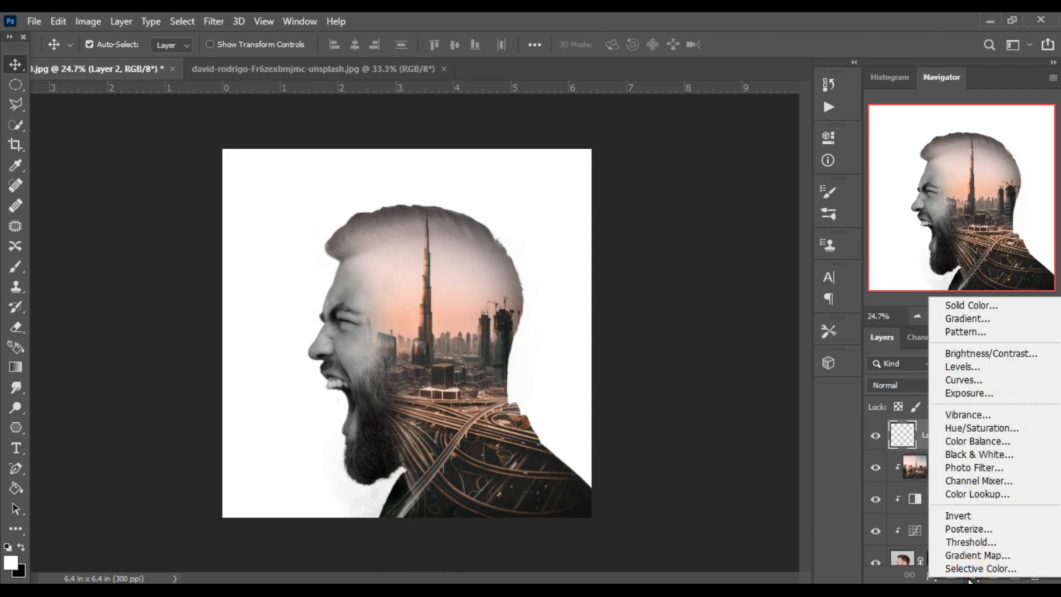
left_click(978, 493)
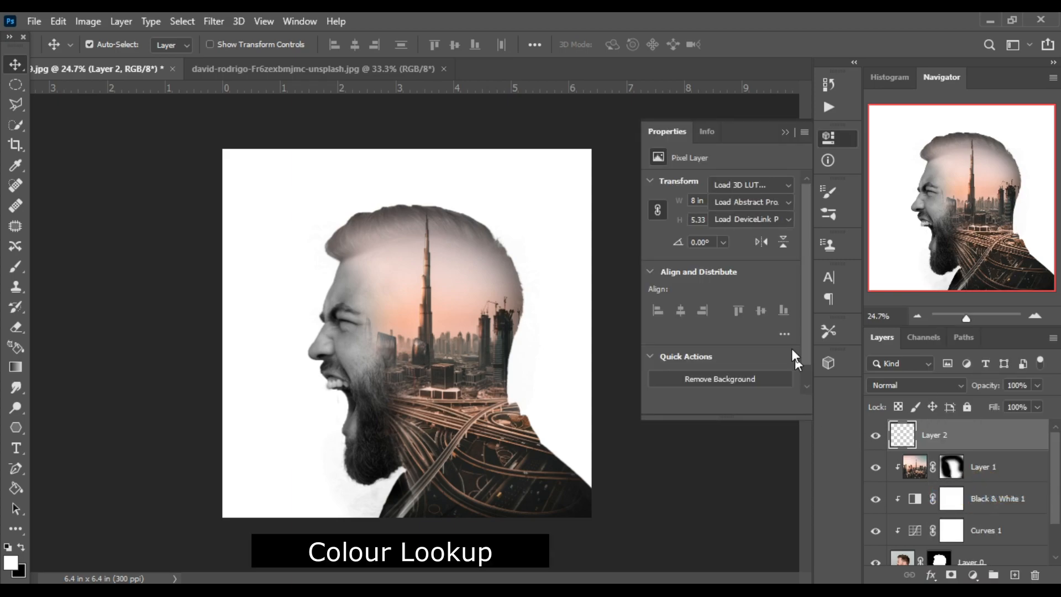
left_click(738, 184)
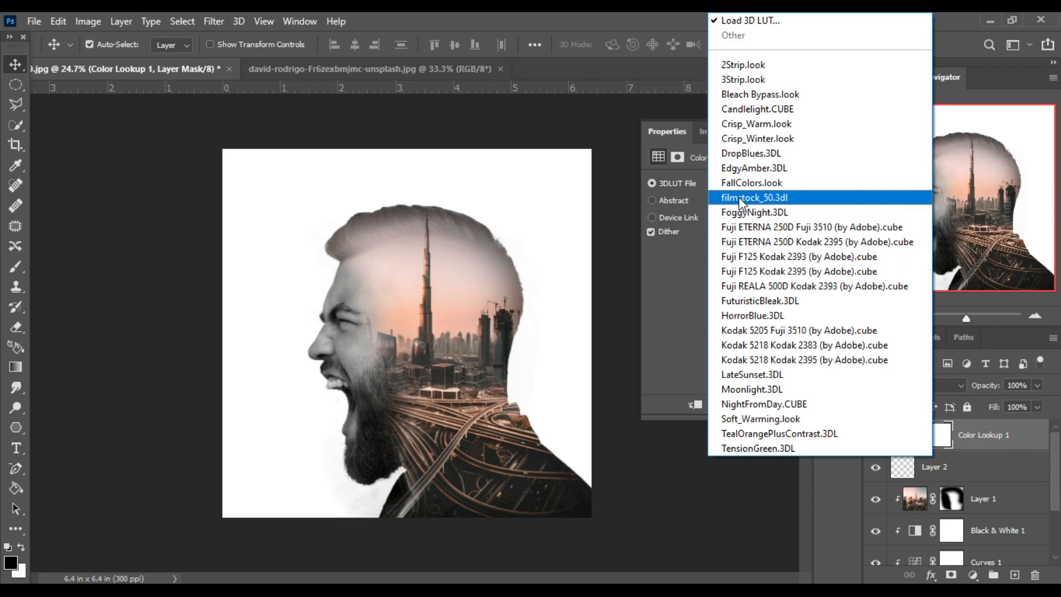
left_click(738, 198)
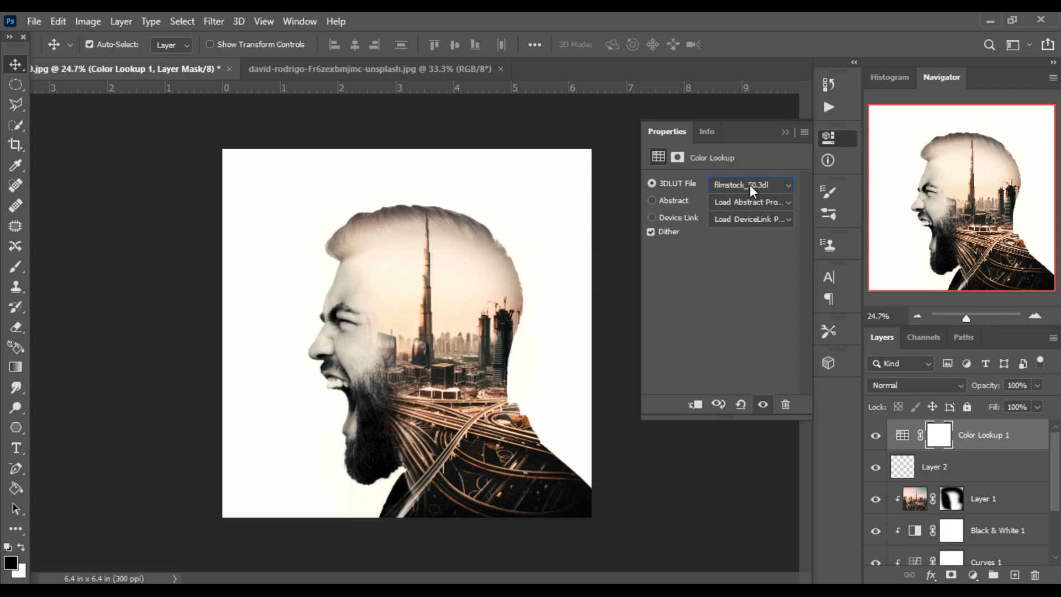
left_click(790, 133)
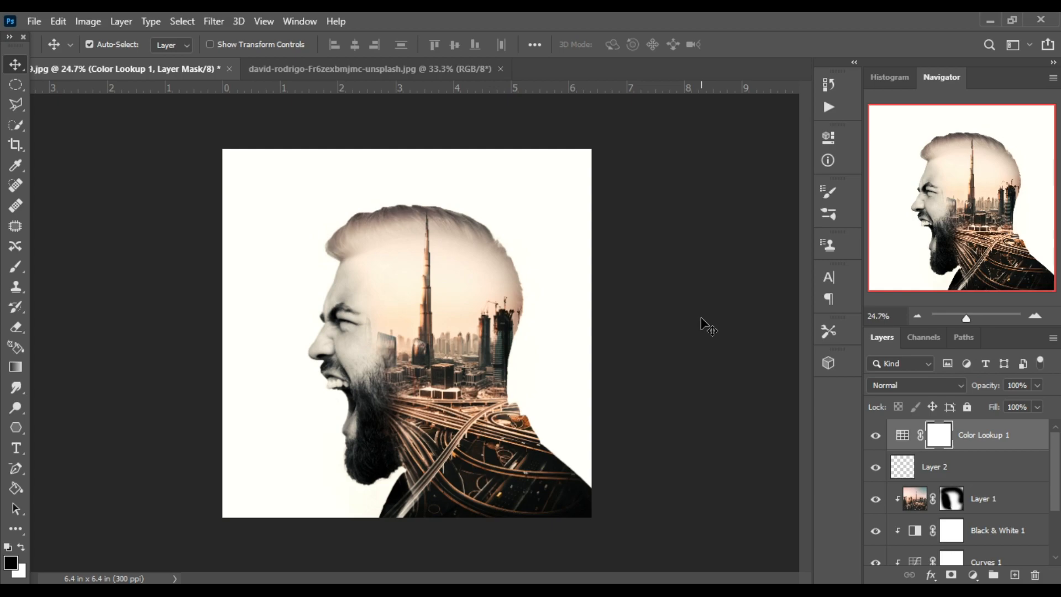